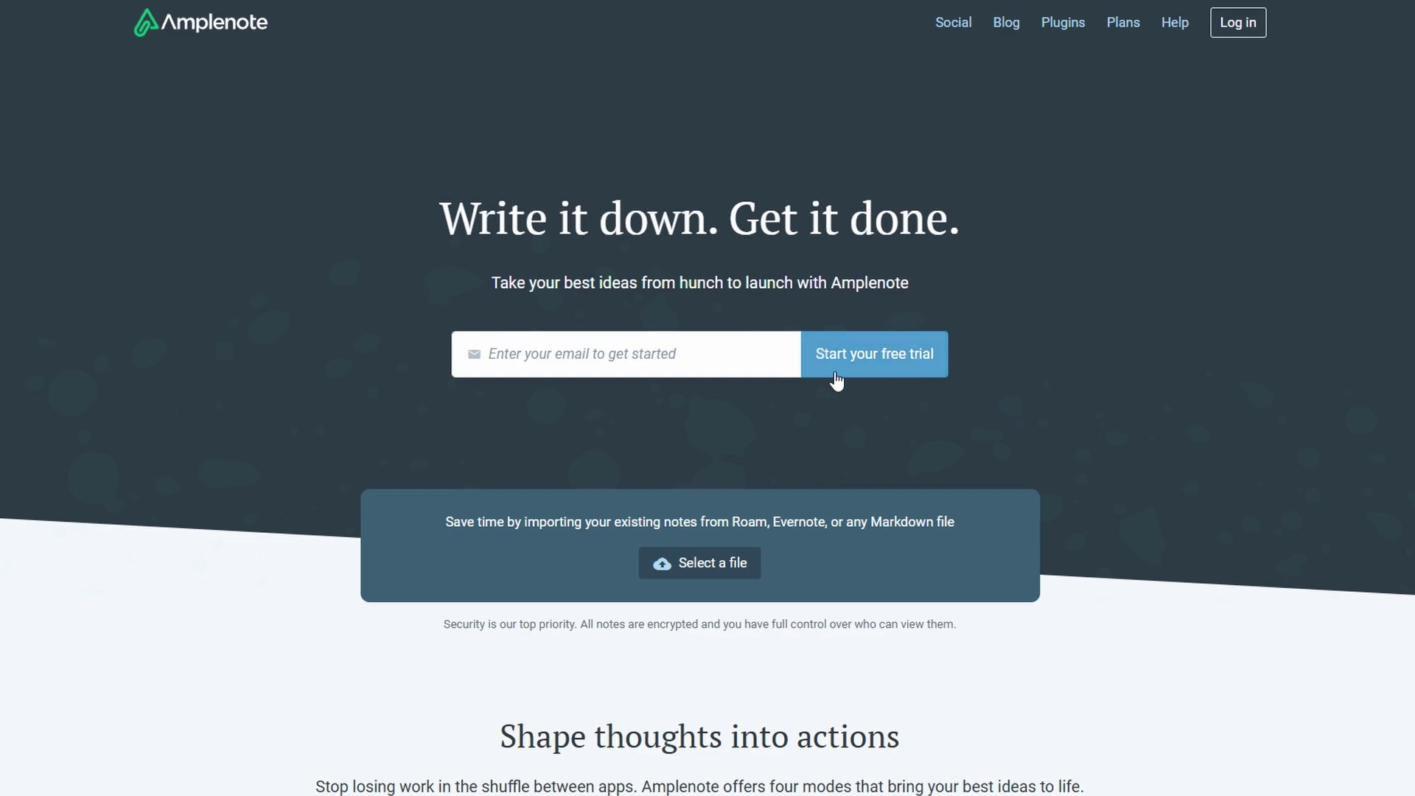
Finish the free-trial sign-up by entering a password and creating the Amplenote account
{"action": "left_click", "coordinate": [594, 355]}
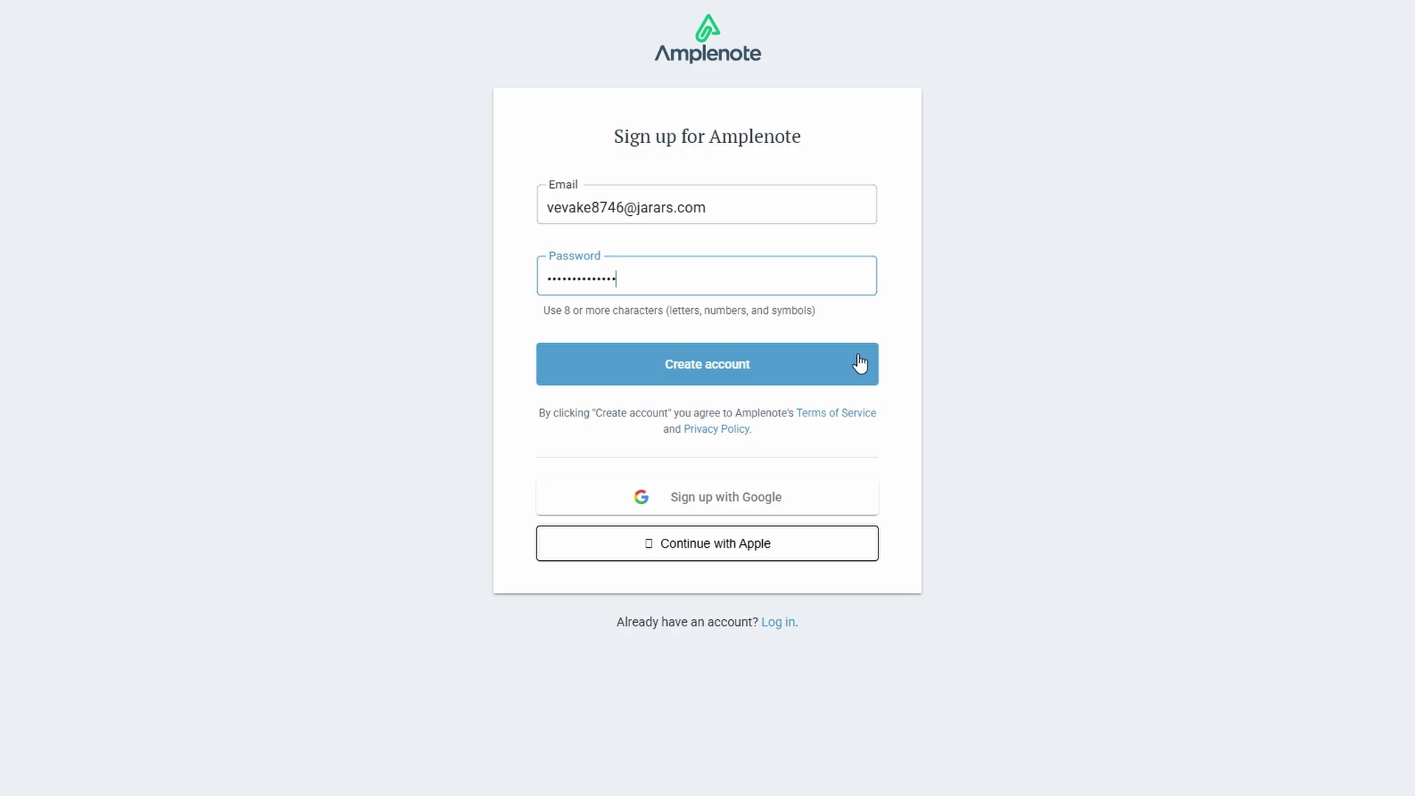
{"action": "left_click", "coordinate": [792, 365]}
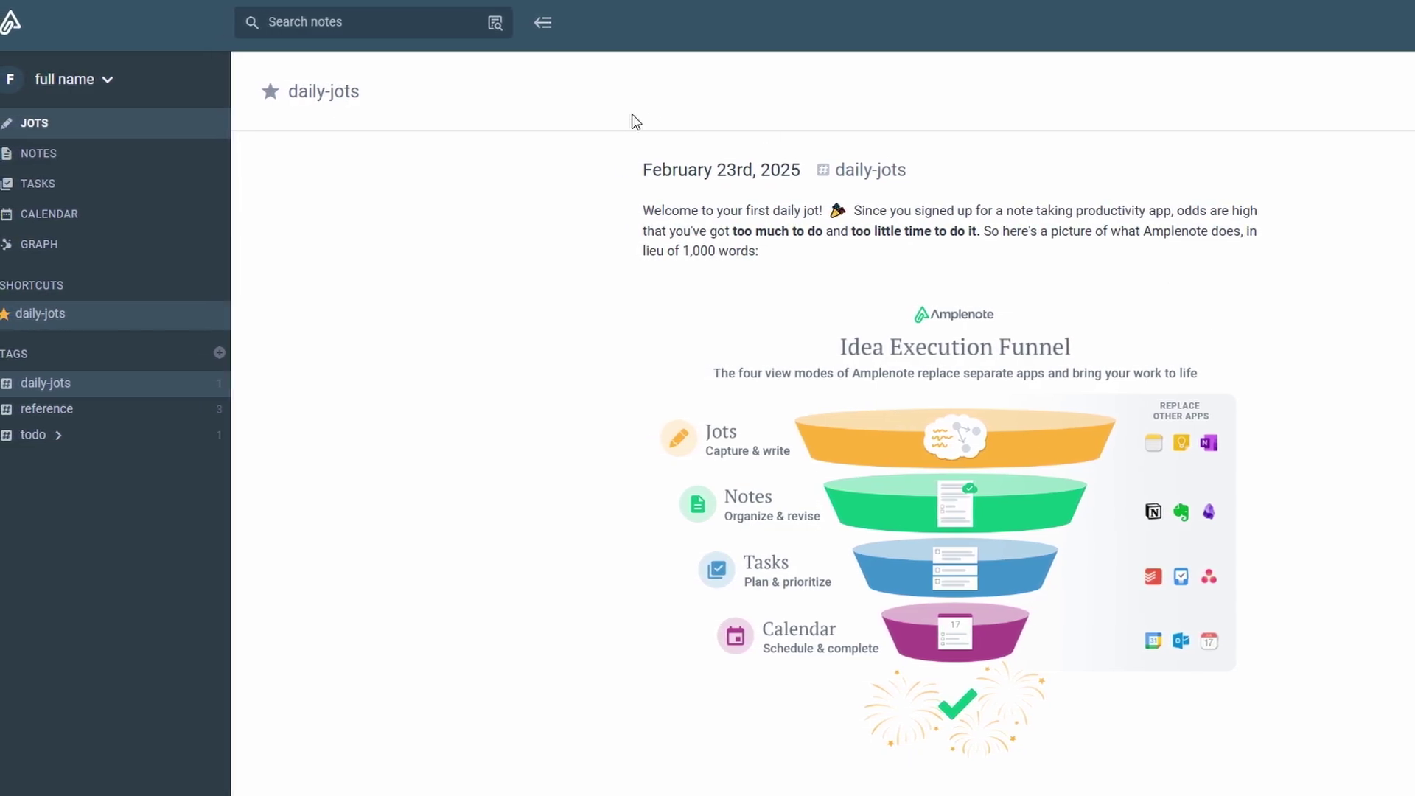
Scroll through the welcome jot covering Jots, Notes, Tasks and Calendar modes and starter tasks
{"action": "mouse_move", "coordinate": [917, 324]}
{"action": "scroll", "coordinate": [831, 428], "scroll_direction": "down", "scroll_amount": 2}
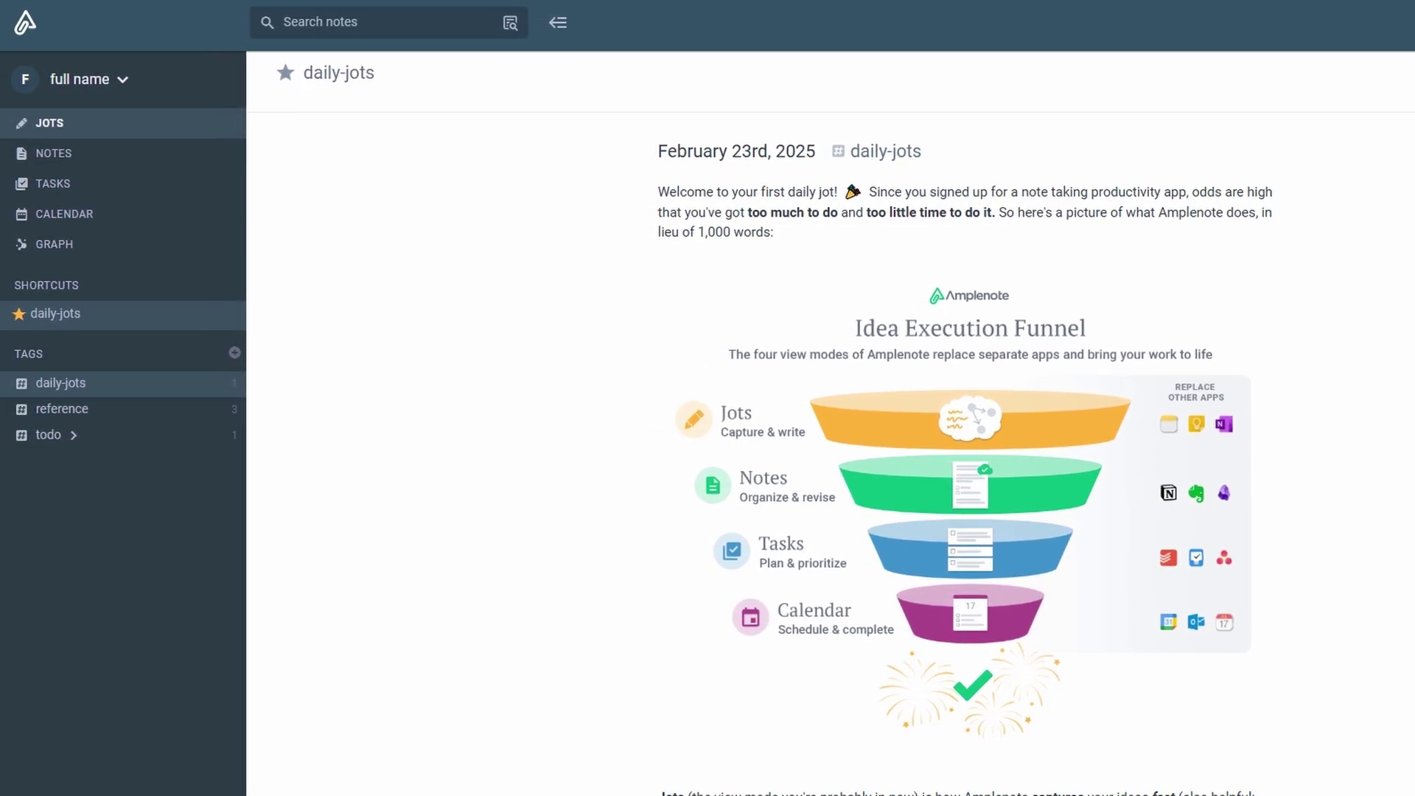
{"action": "scroll", "coordinate": [832, 428], "scroll_direction": "down", "scroll_amount": 2}
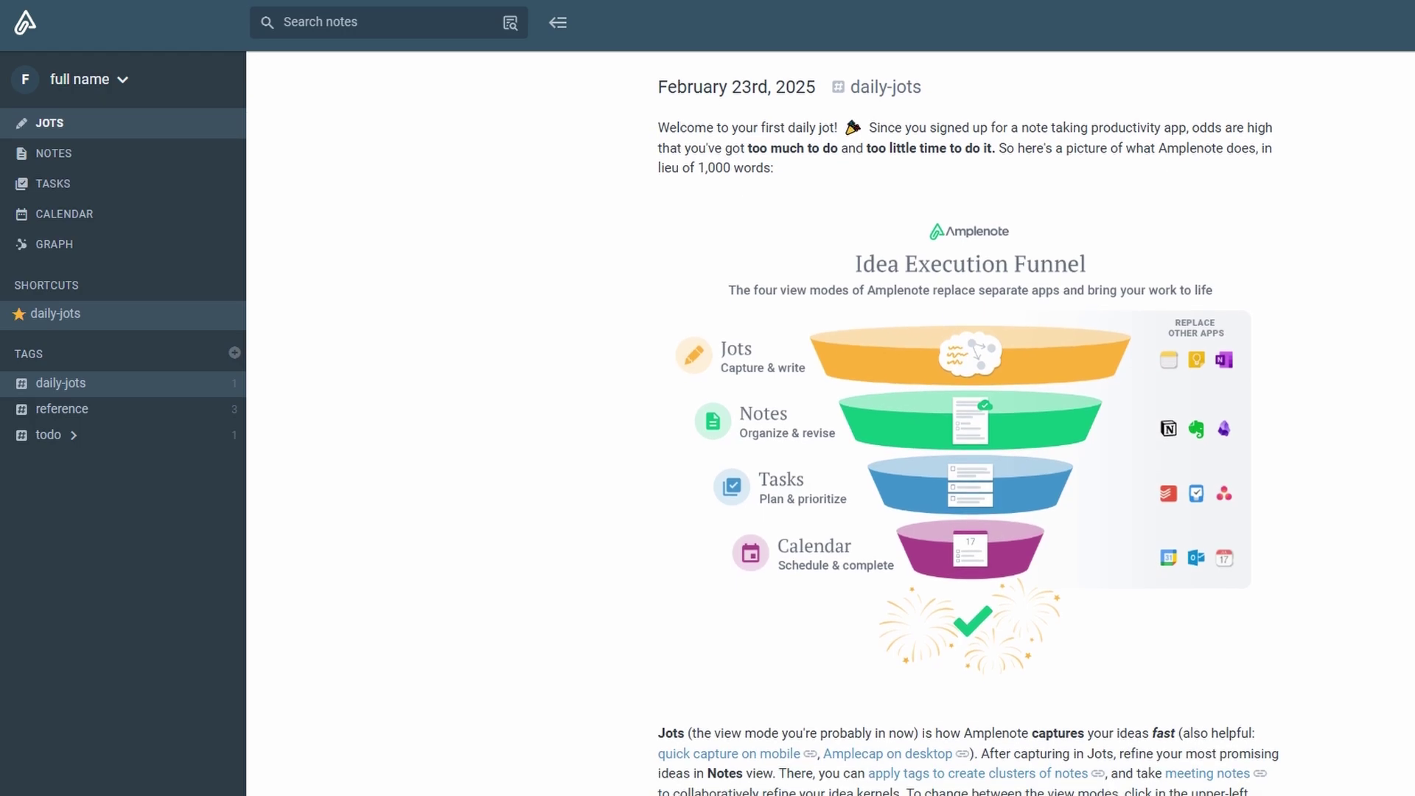
{"action": "scroll", "coordinate": [832, 427], "scroll_direction": "down", "scroll_amount": 2}
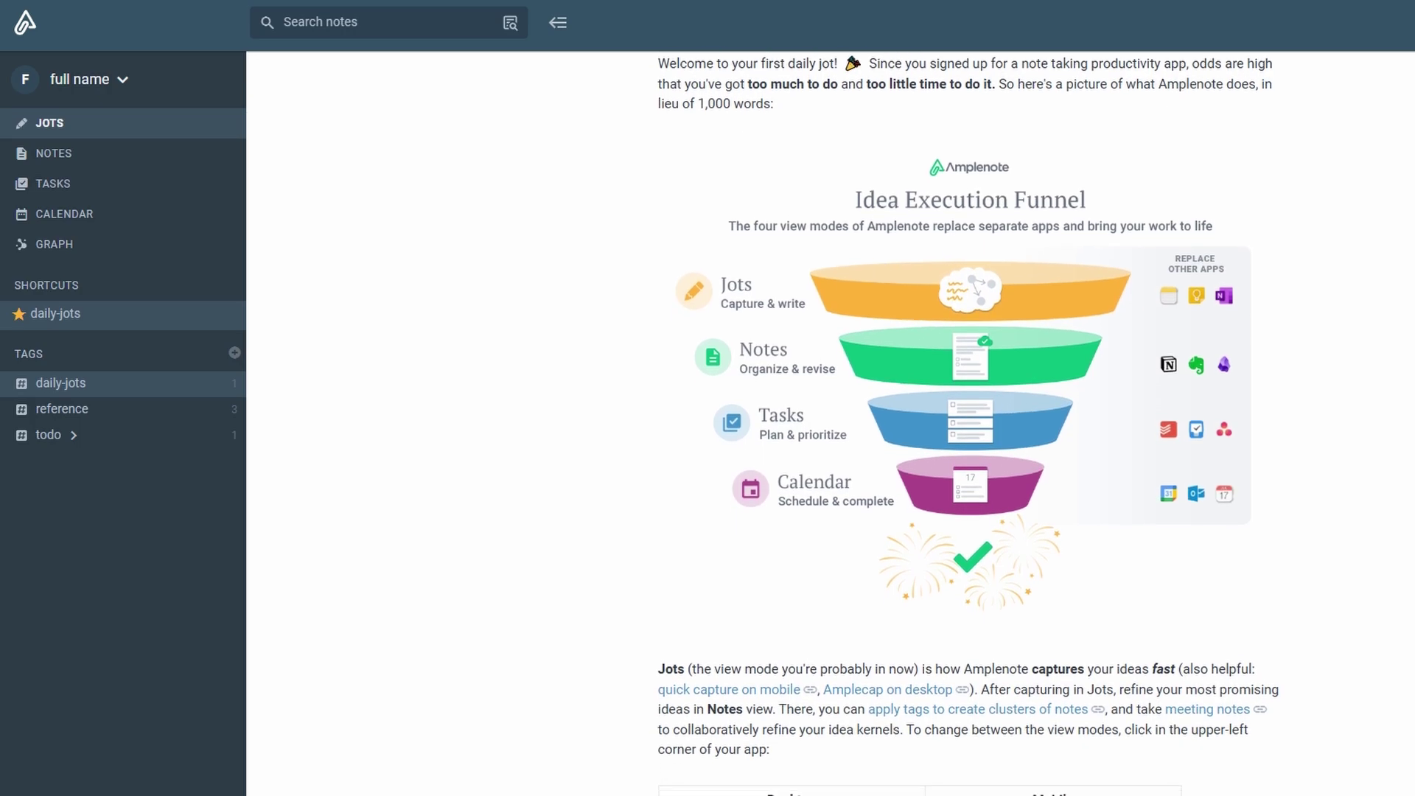
{"action": "scroll", "coordinate": [832, 427], "scroll_direction": "down", "scroll_amount": 2}
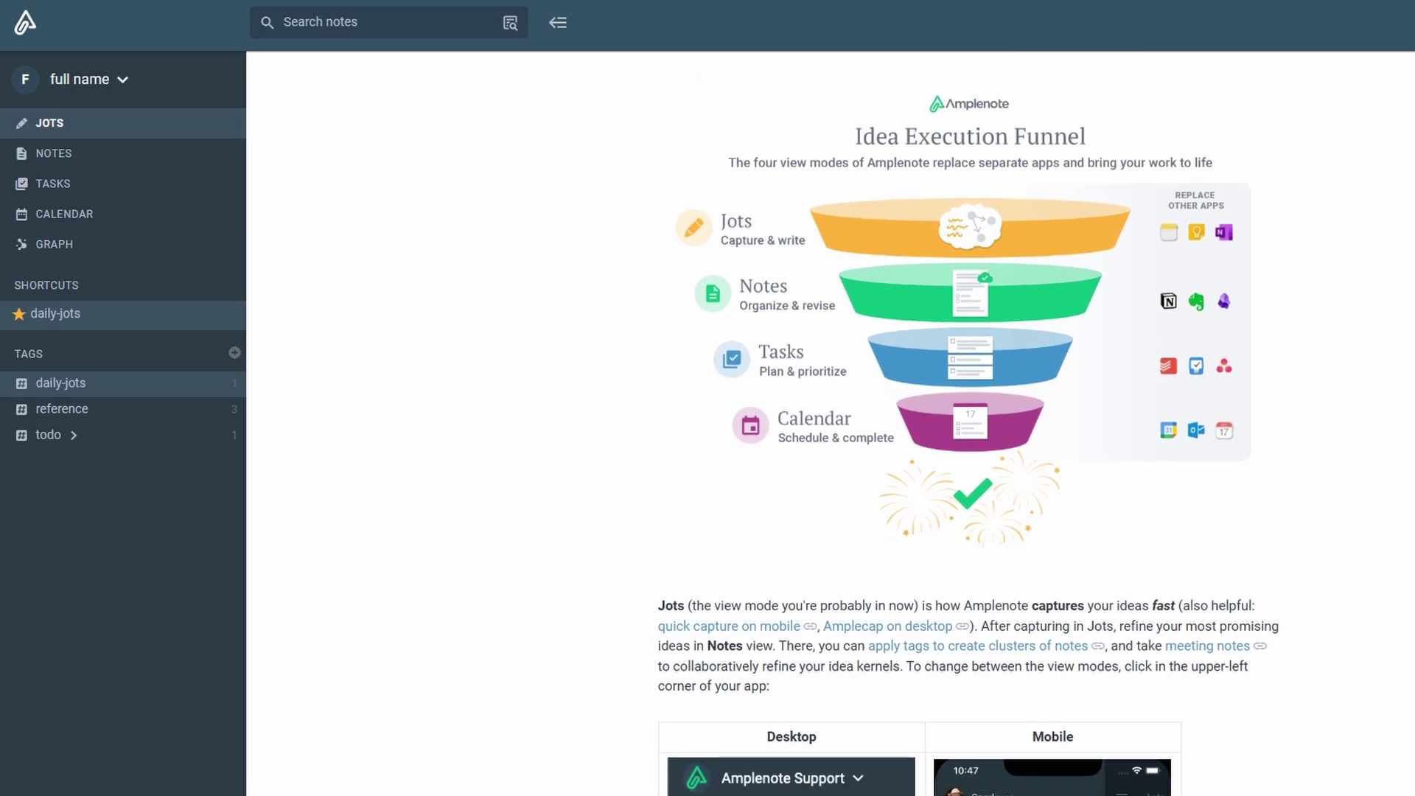
{"action": "scroll", "coordinate": [832, 427], "scroll_direction": "down", "scroll_amount": 2}
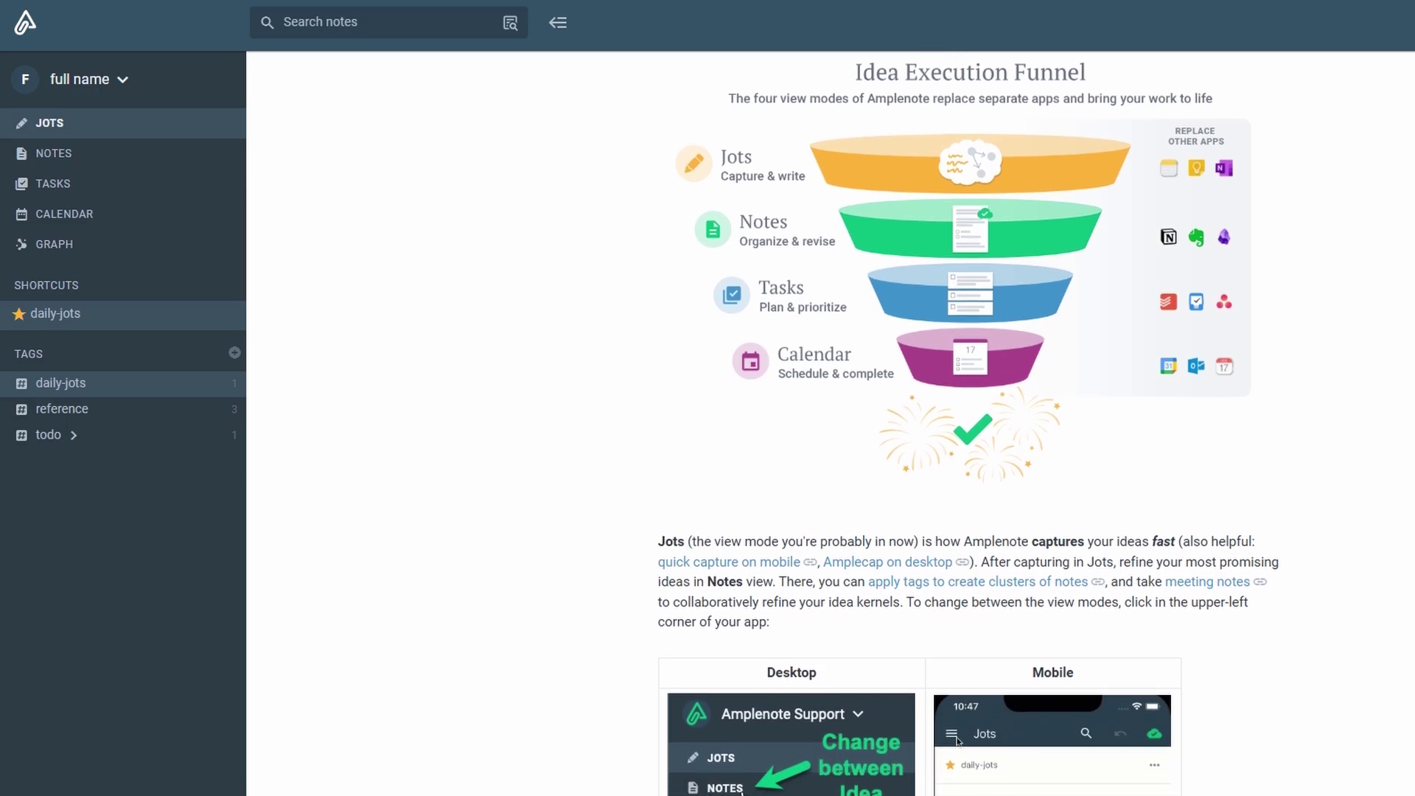
{"action": "scroll", "coordinate": [831, 427], "scroll_direction": "down", "scroll_amount": 2}
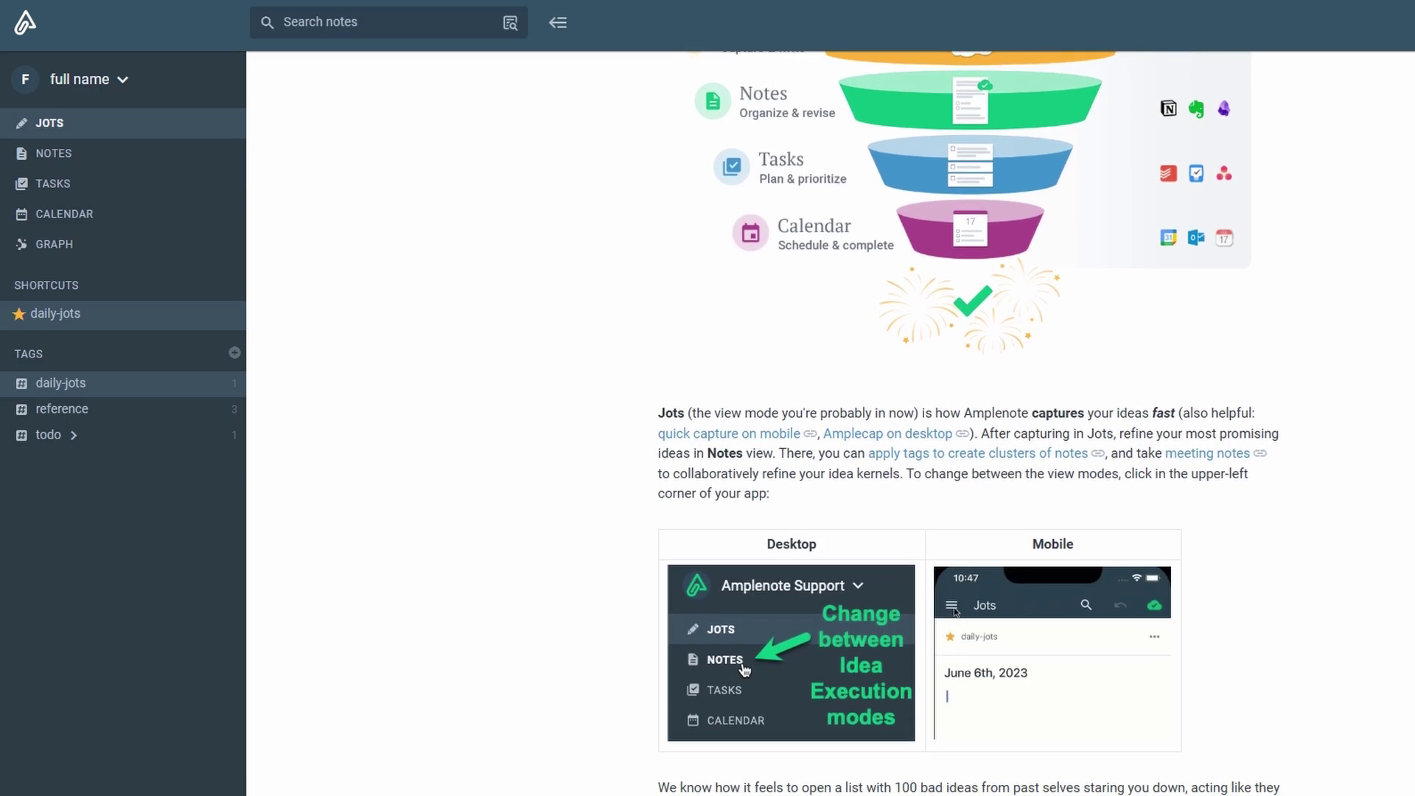
{"action": "scroll", "coordinate": [831, 427], "scroll_direction": "down", "scroll_amount": 1}
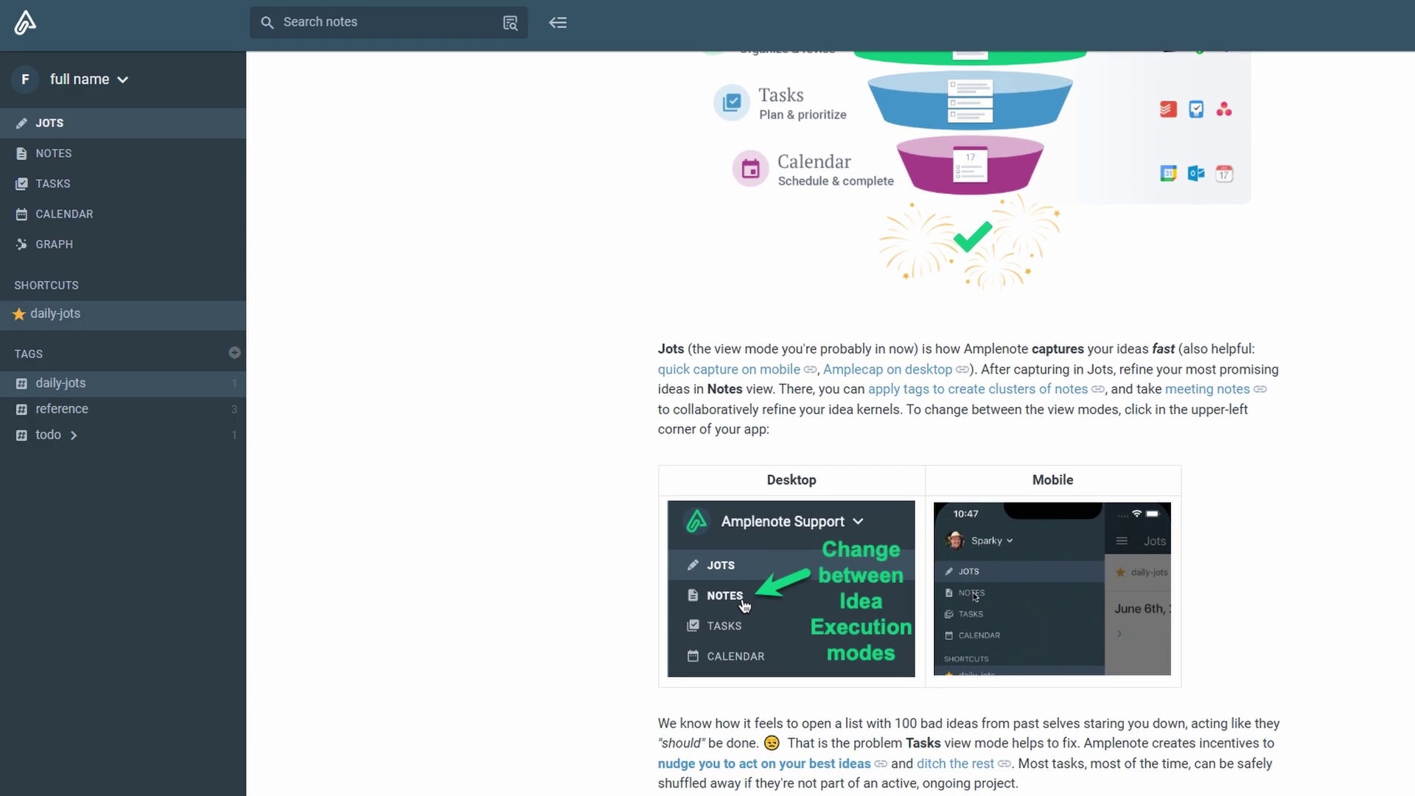
{"action": "scroll", "coordinate": [831, 427], "scroll_direction": "down", "scroll_amount": 1}
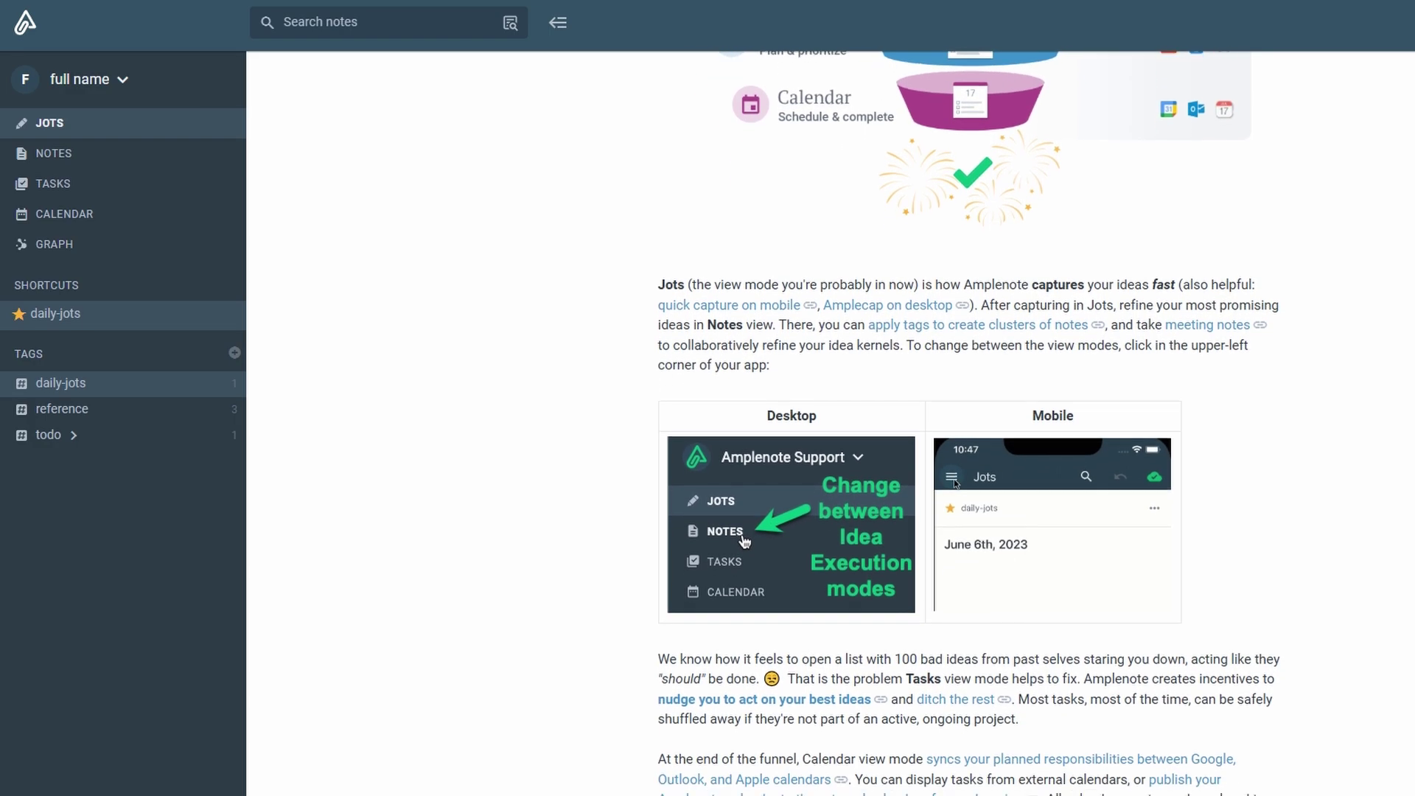
{"action": "scroll", "coordinate": [831, 427], "scroll_direction": "down", "scroll_amount": 2}
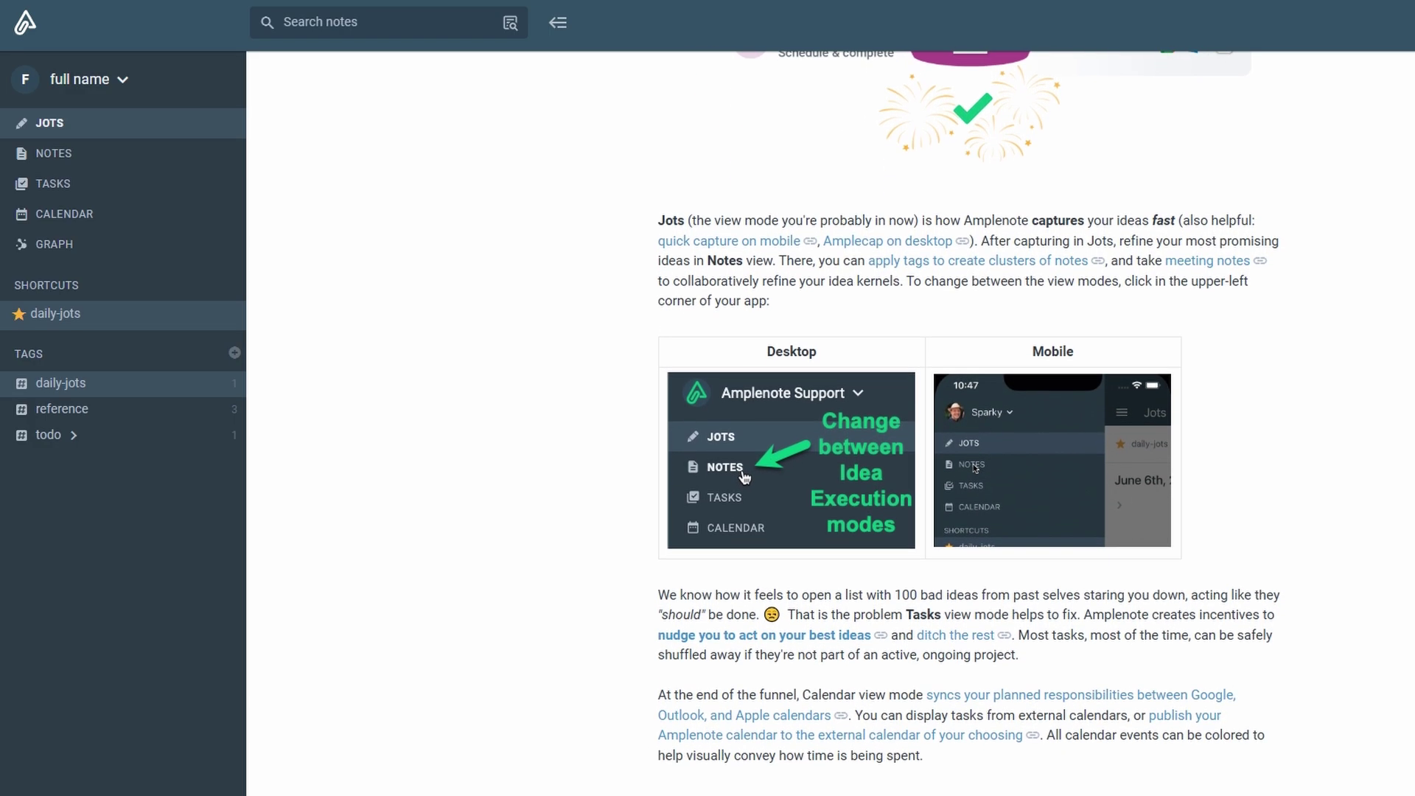
{"action": "scroll", "coordinate": [832, 427], "scroll_direction": "down", "scroll_amount": 2}
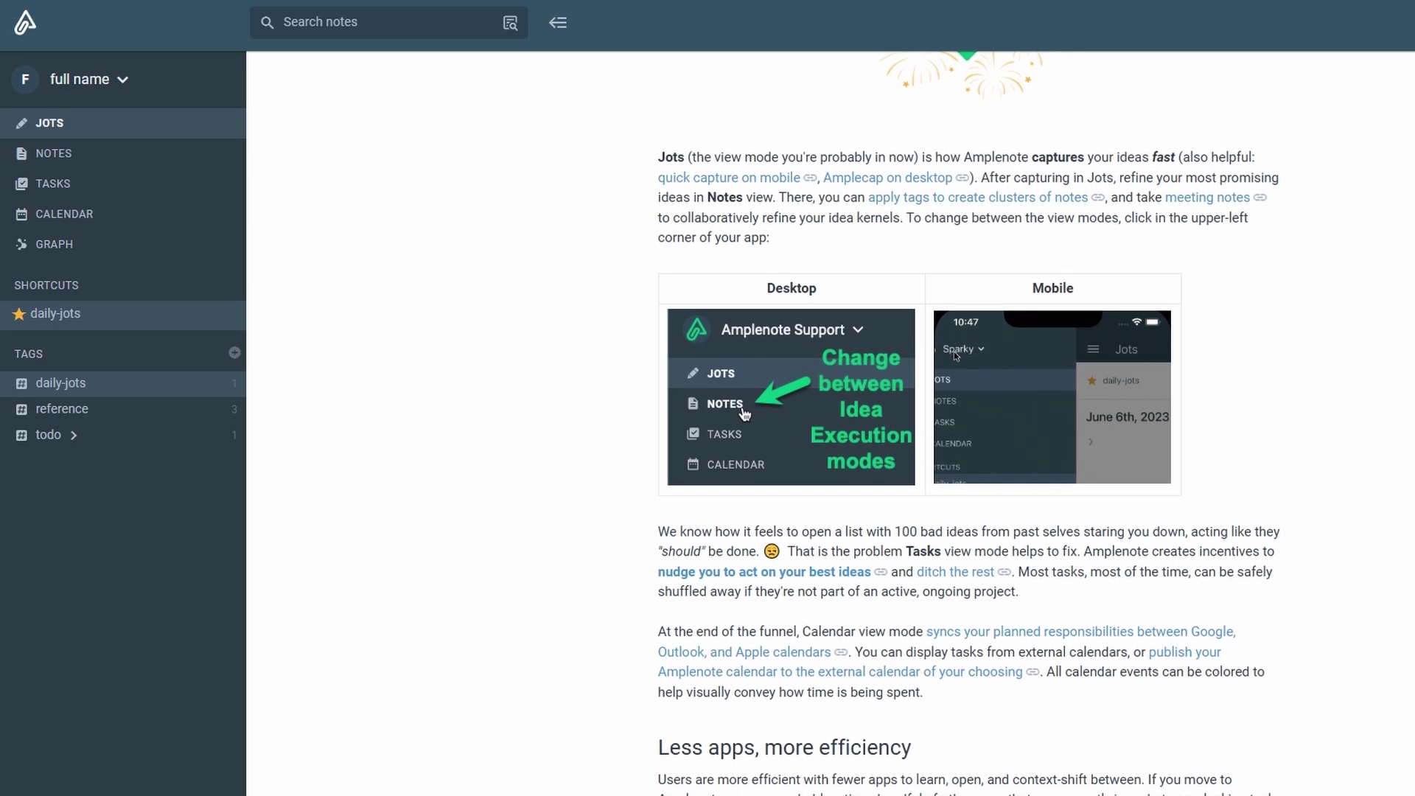
{"action": "scroll", "coordinate": [831, 428], "scroll_direction": "down", "scroll_amount": 2}
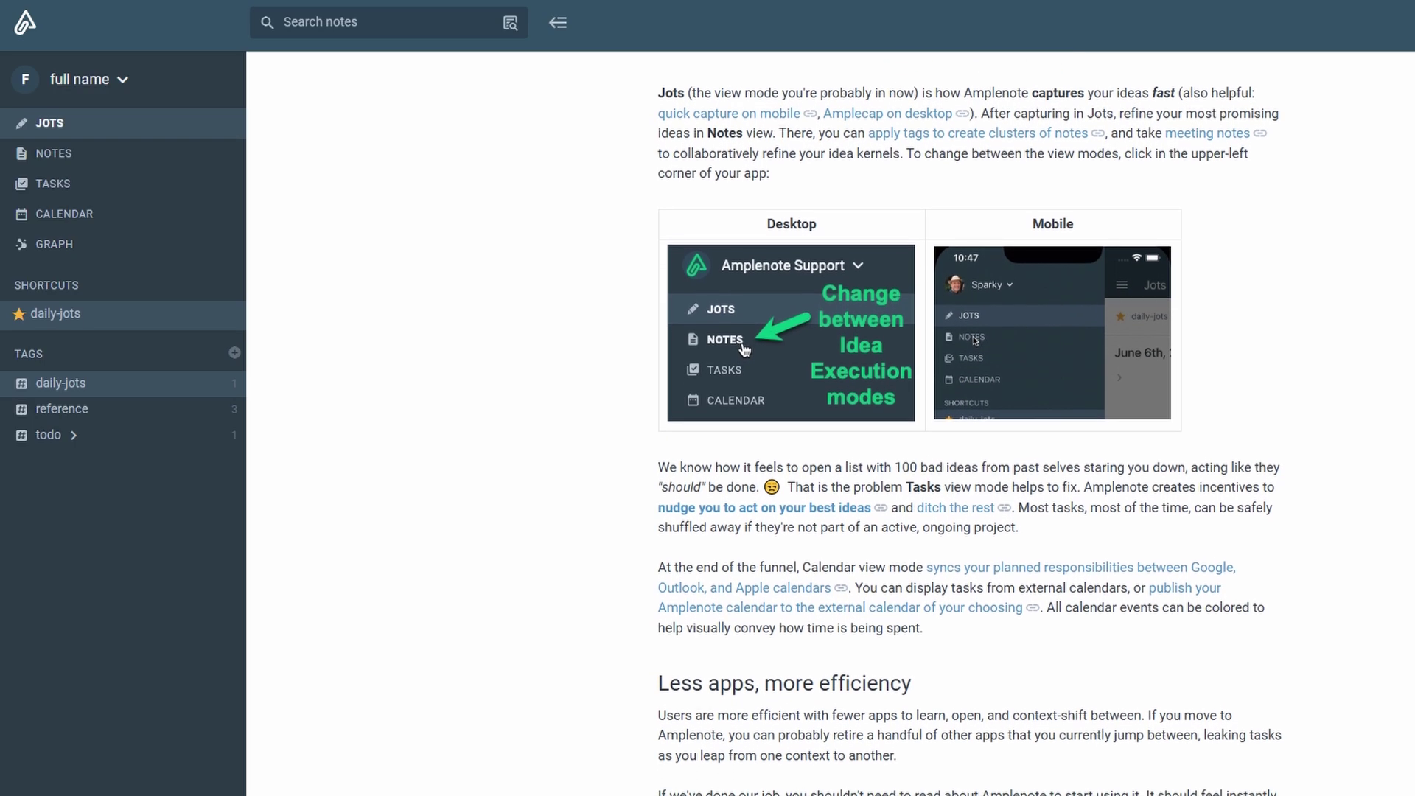
{"action": "scroll", "coordinate": [831, 428], "scroll_direction": "down", "scroll_amount": 2}
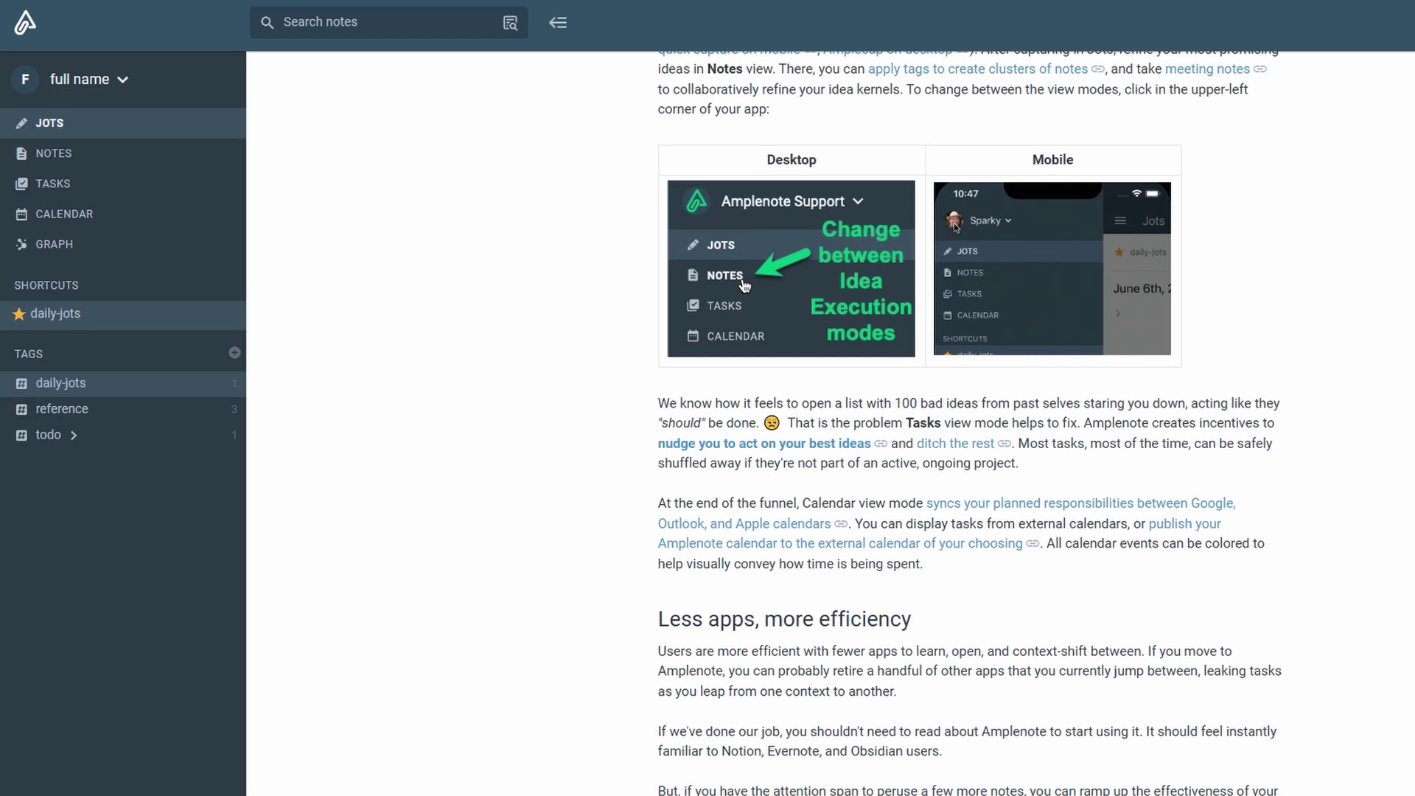
{"action": "scroll", "coordinate": [831, 428], "scroll_direction": "down", "scroll_amount": 2}
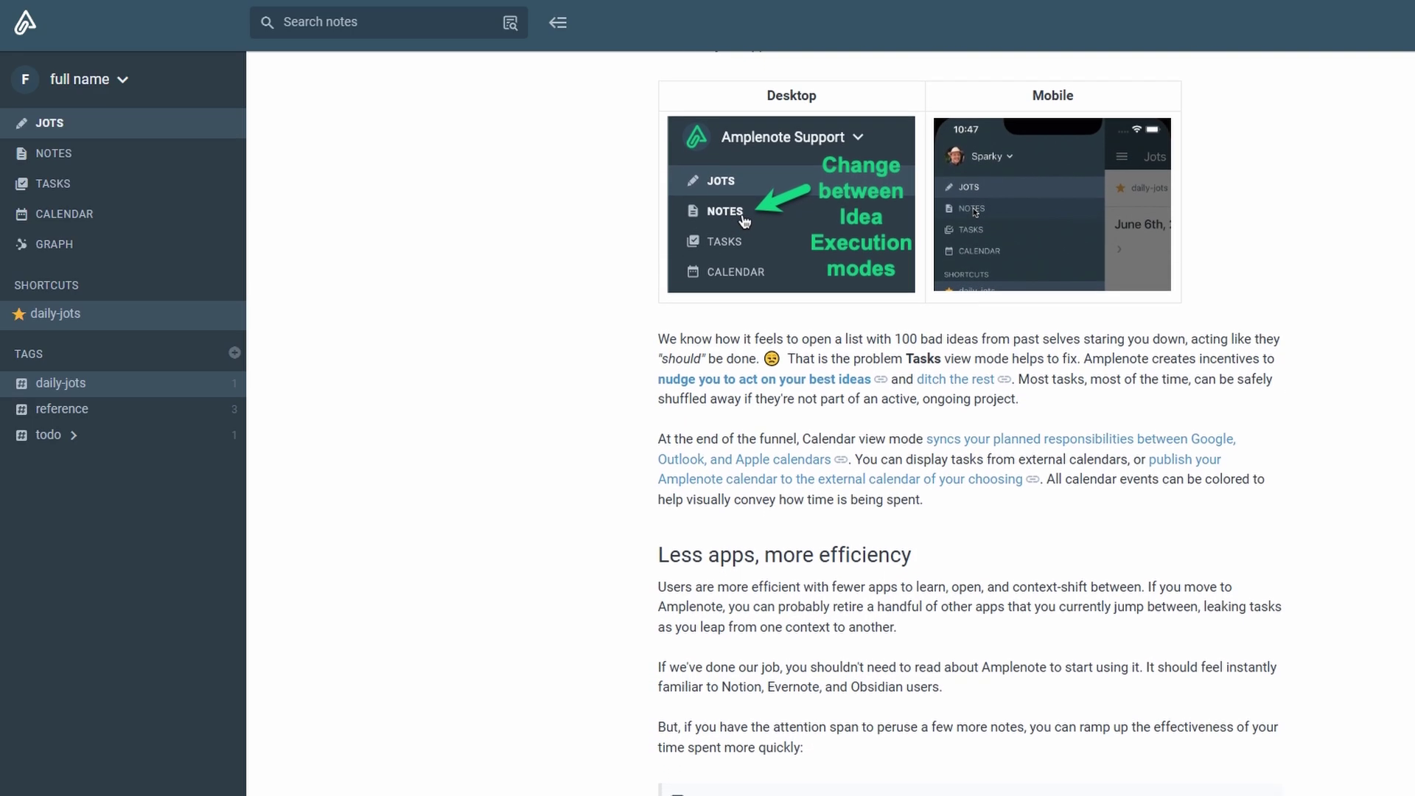
{"action": "scroll", "coordinate": [831, 428], "scroll_direction": "down", "scroll_amount": 2}
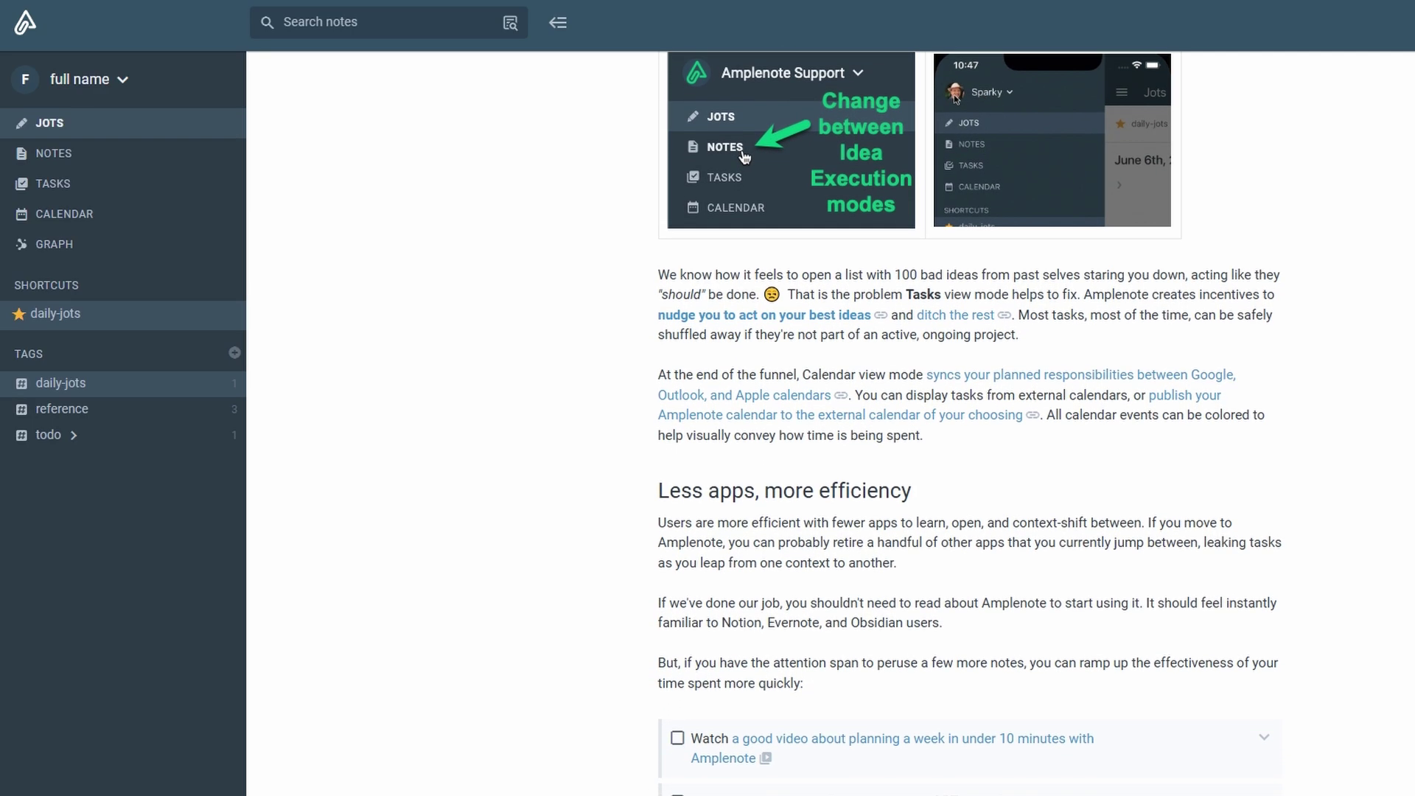
{"action": "scroll", "coordinate": [831, 428], "scroll_direction": "down", "scroll_amount": 2}
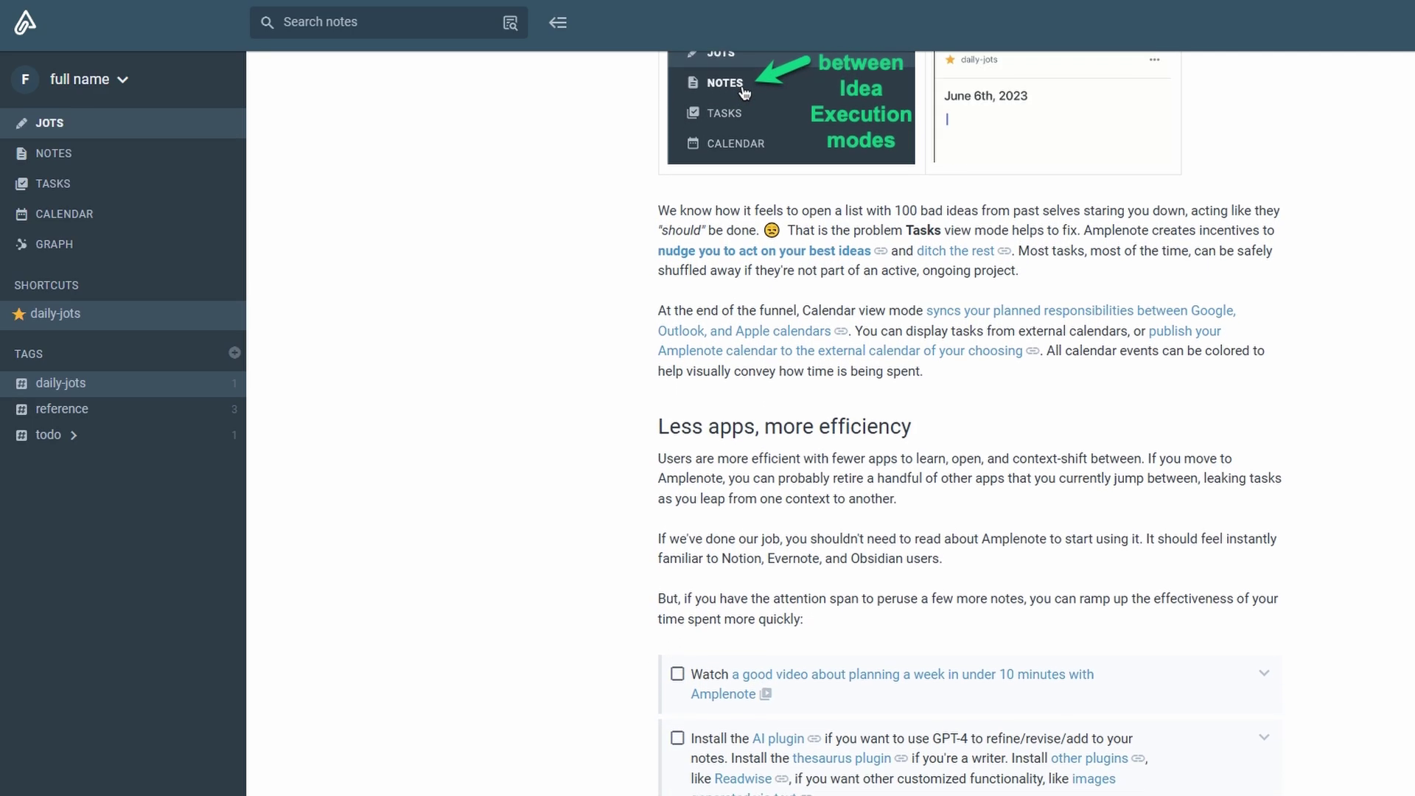
Switch Amplenote to Dark Mode from the account menu
{"action": "scroll", "coordinate": [831, 428], "scroll_direction": "up", "scroll_amount": 9}
{"action": "left_click", "coordinate": [81, 79]}
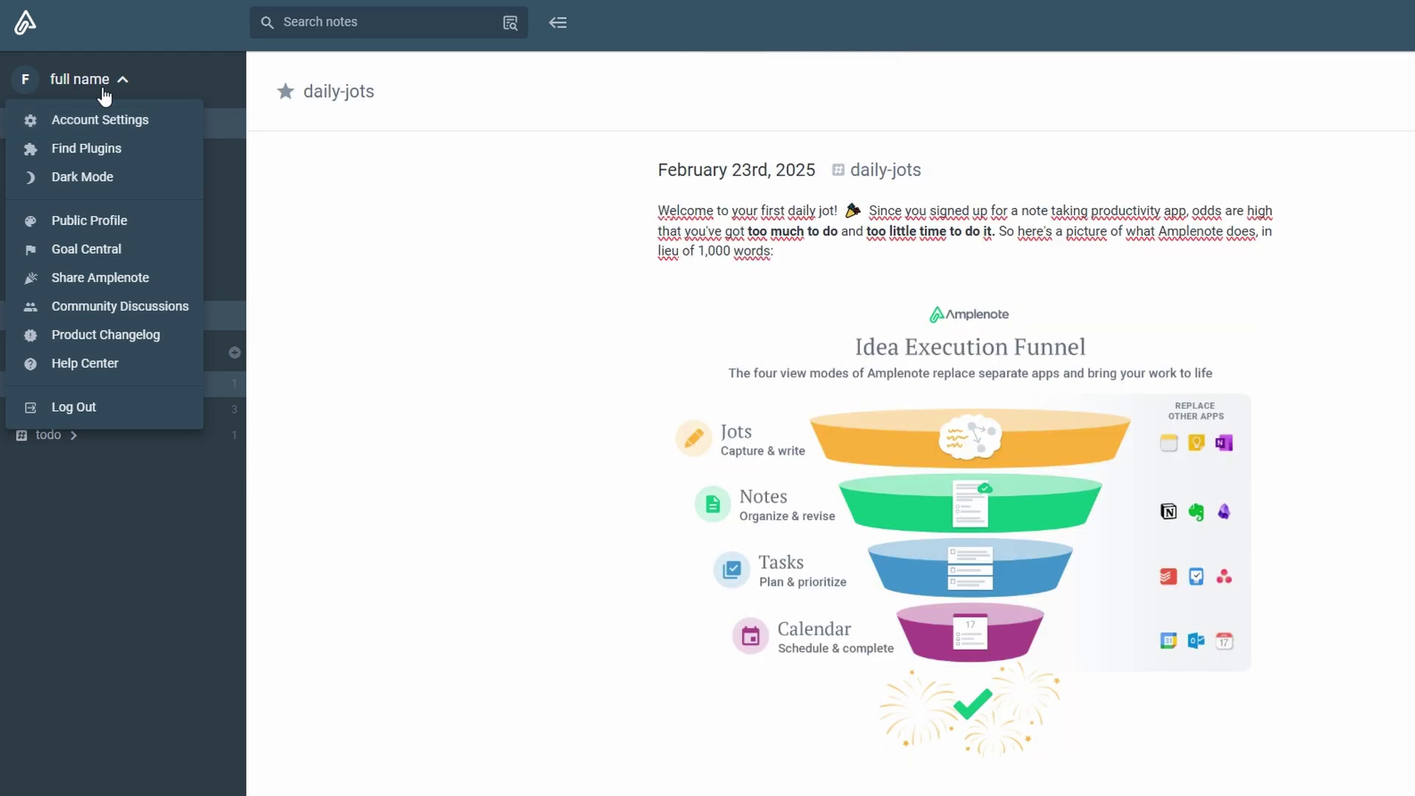
{"action": "left_click", "coordinate": [48, 184]}
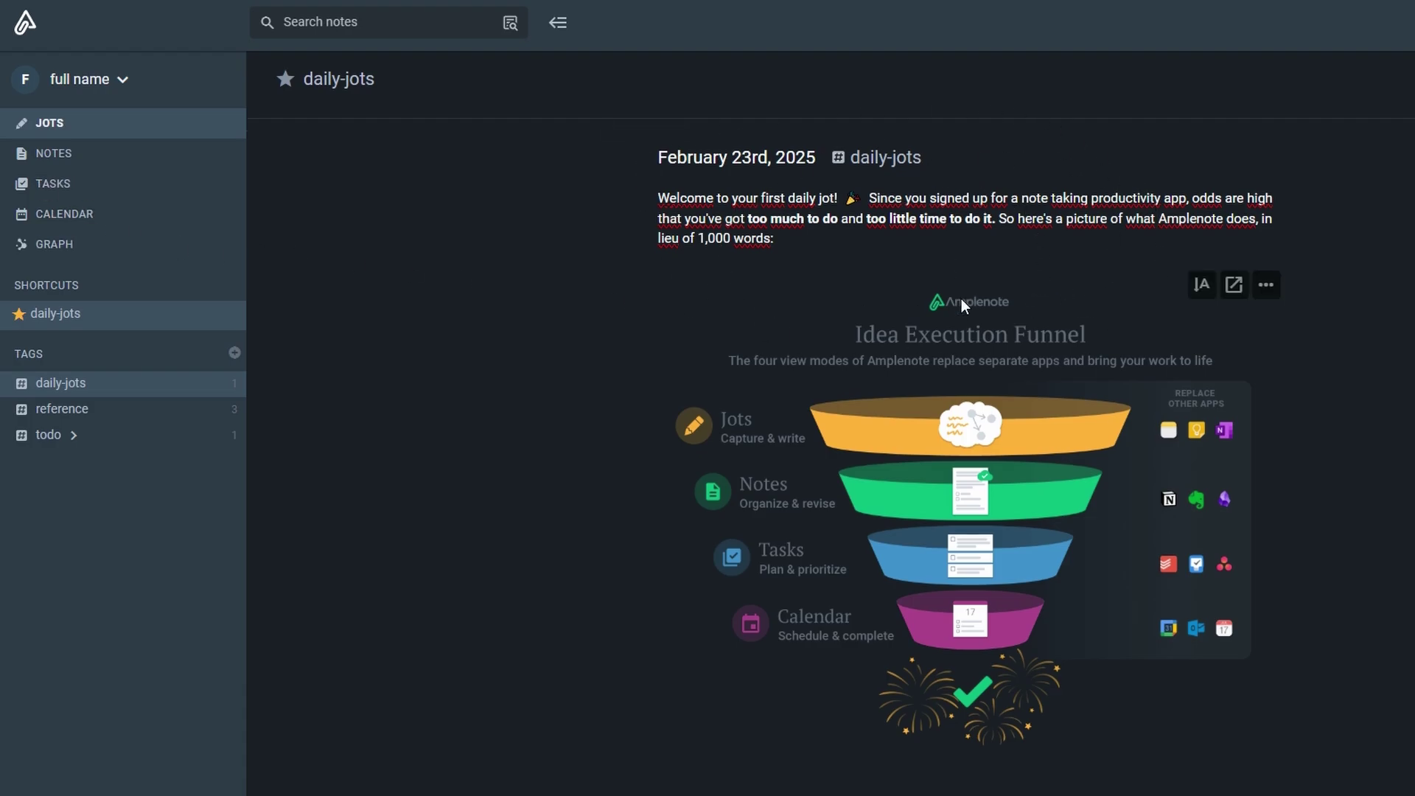
View the Plugins page in Account Settings, then return to the notes
{"action": "scroll", "coordinate": [963, 302], "scroll_direction": "down", "scroll_amount": 5}
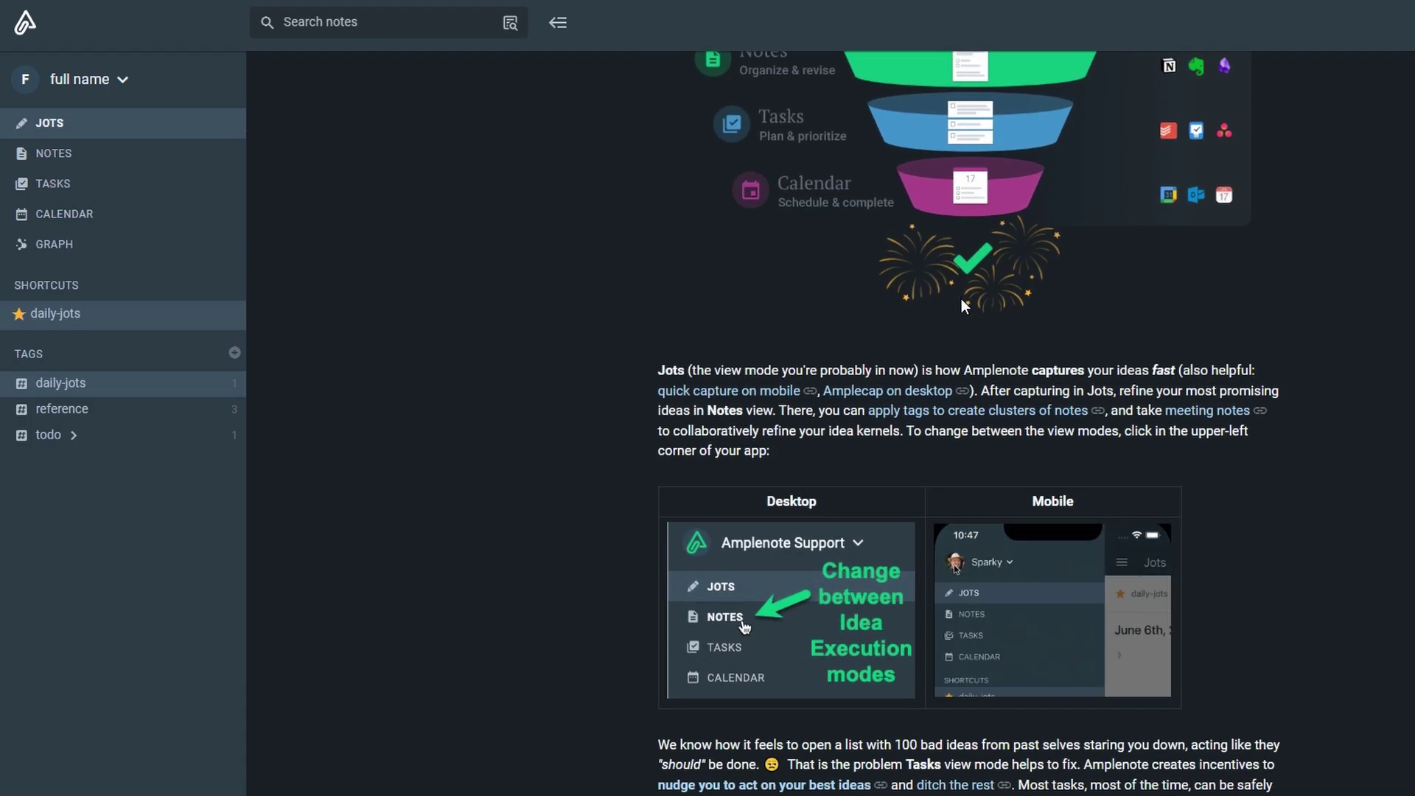
{"action": "scroll", "coordinate": [963, 304], "scroll_direction": "up", "scroll_amount": 5}
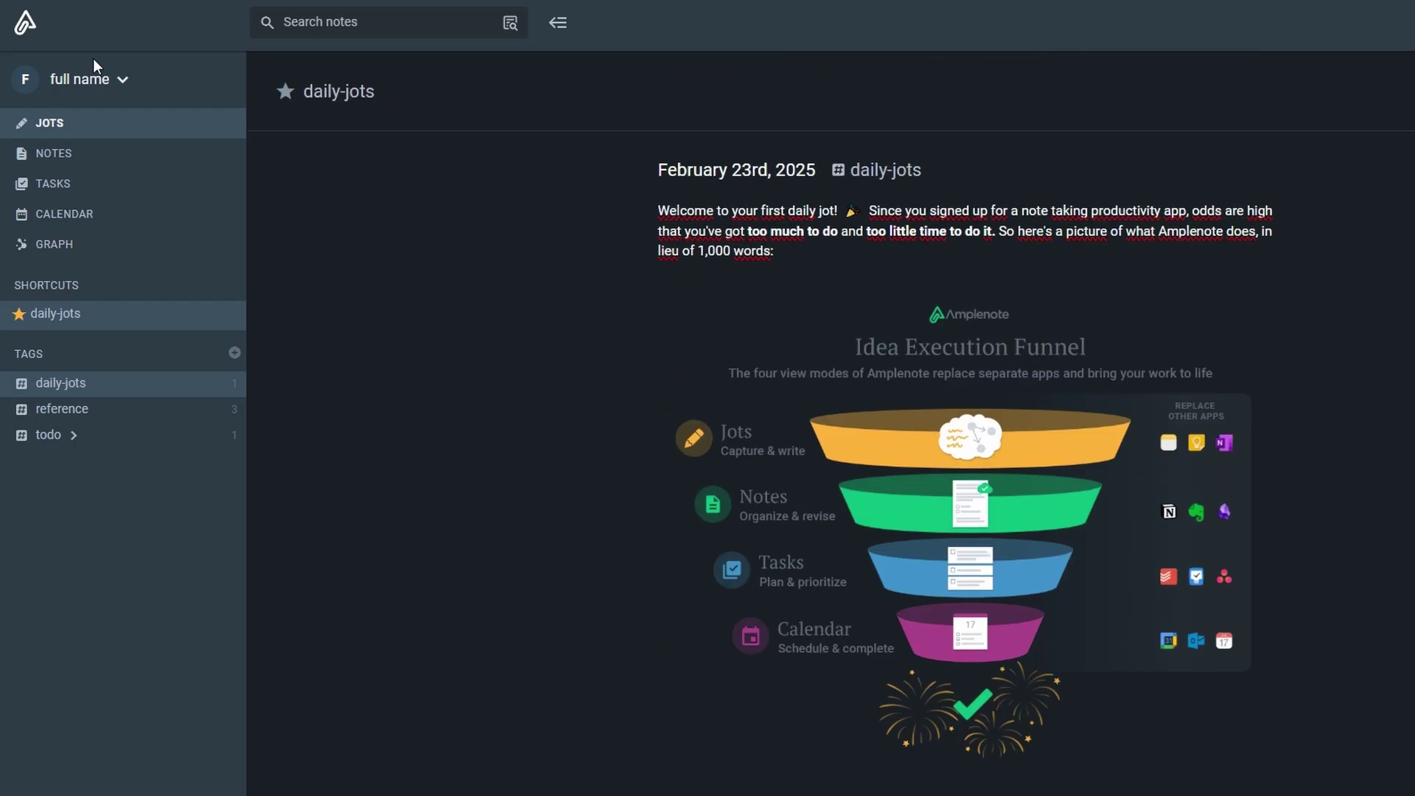
{"action": "left_click", "coordinate": [110, 80]}
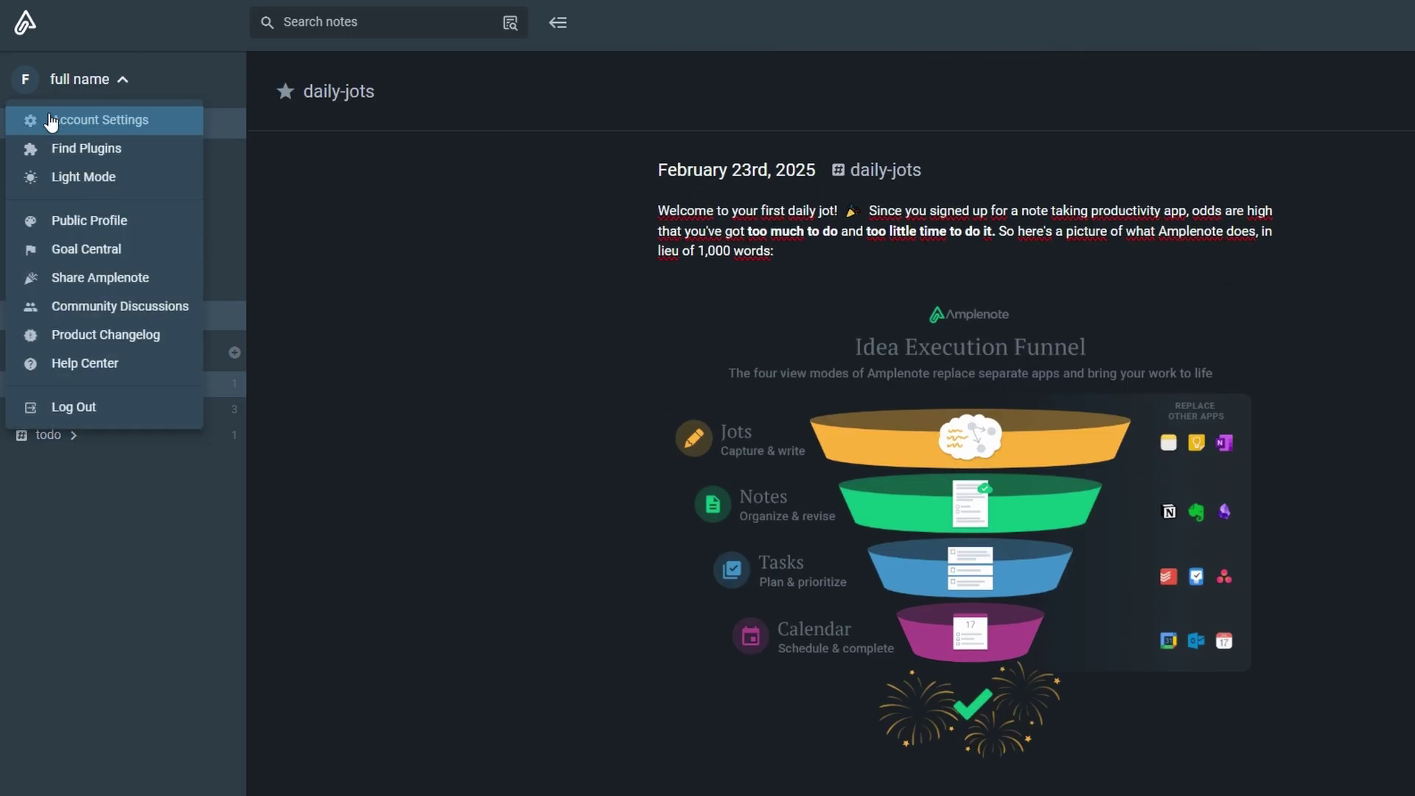
{"action": "left_click", "coordinate": [74, 148]}
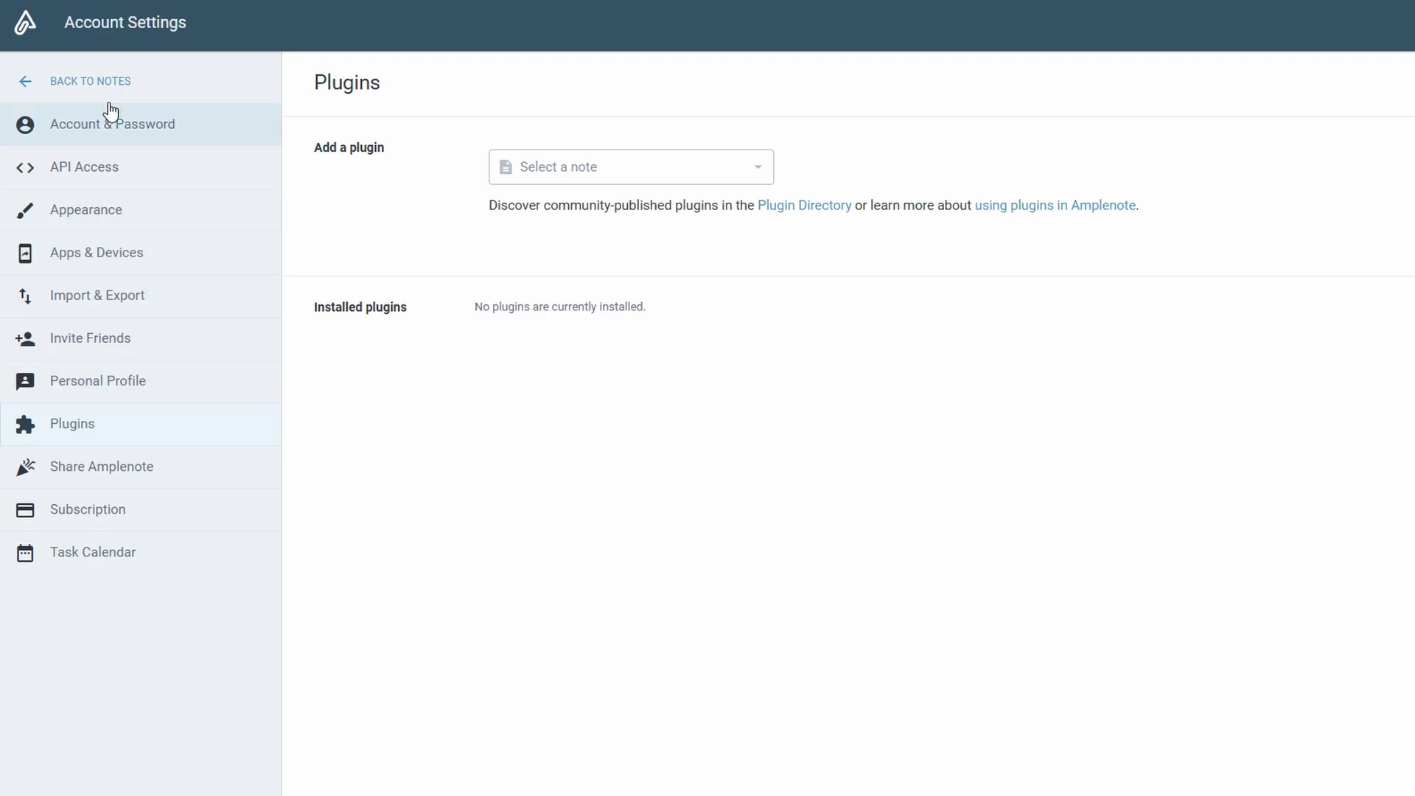
{"action": "left_click", "coordinate": [24, 83]}
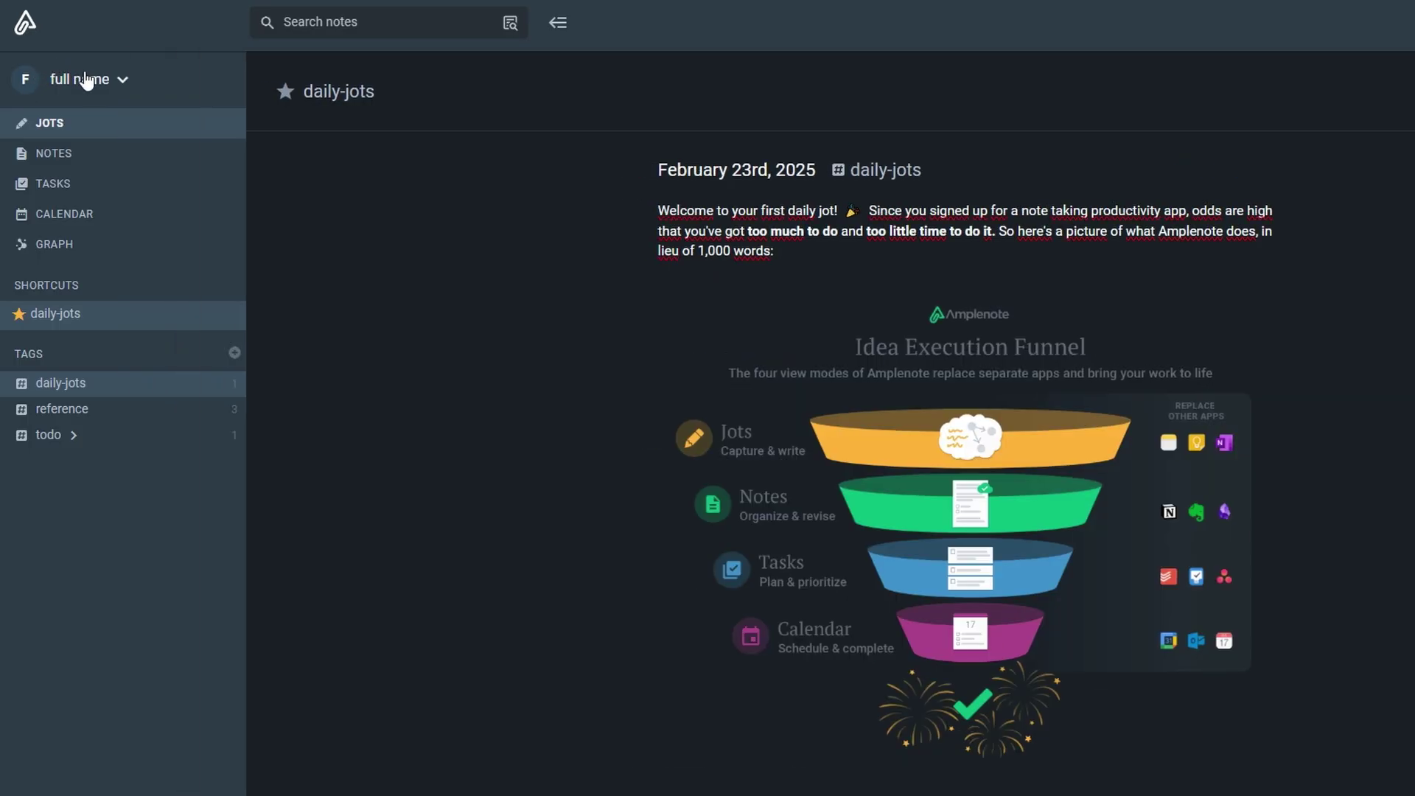
{"action": "left_click", "coordinate": [93, 84]}
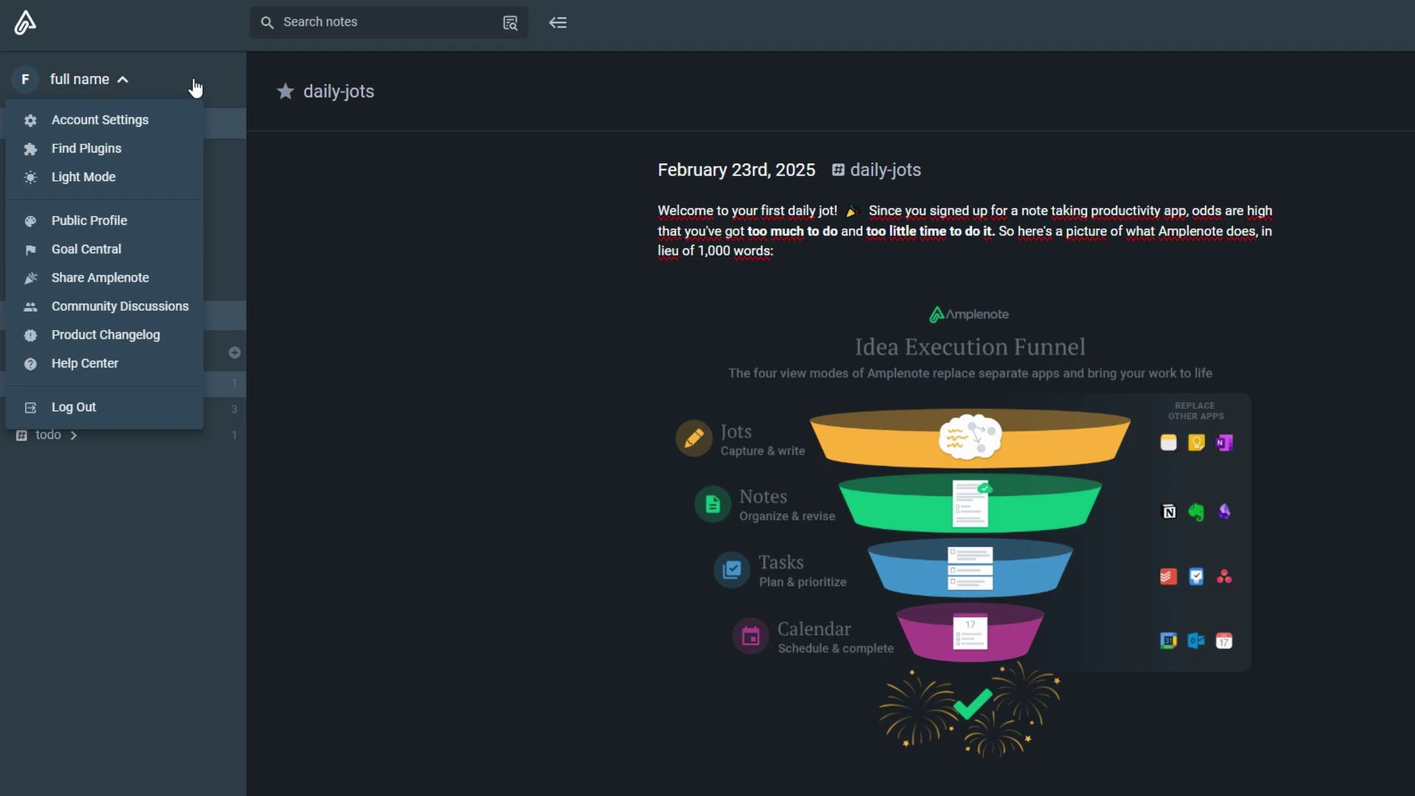
{"action": "left_click", "coordinate": [393, 214]}
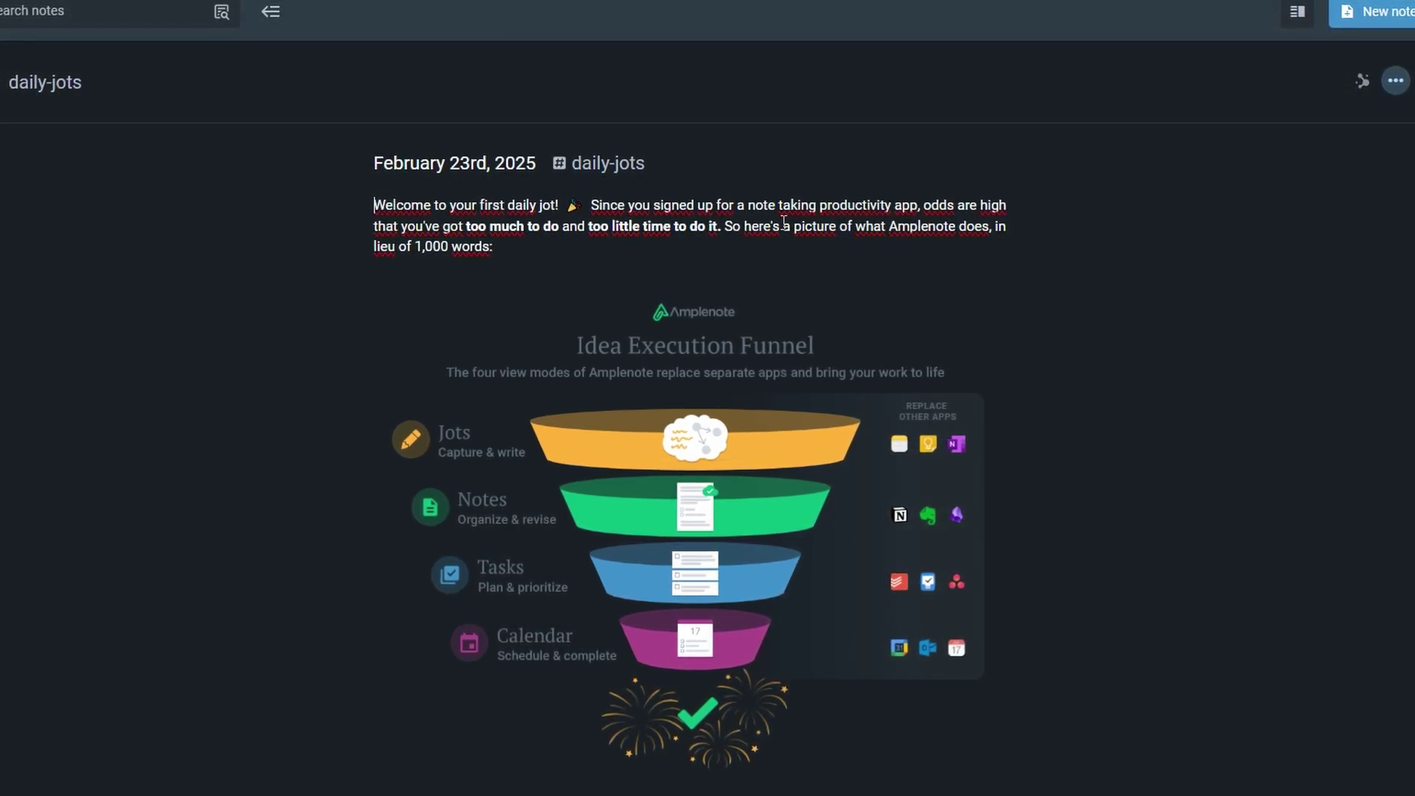
{"action": "scroll", "coordinate": [783, 221], "scroll_direction": "down", "scroll_amount": 1}
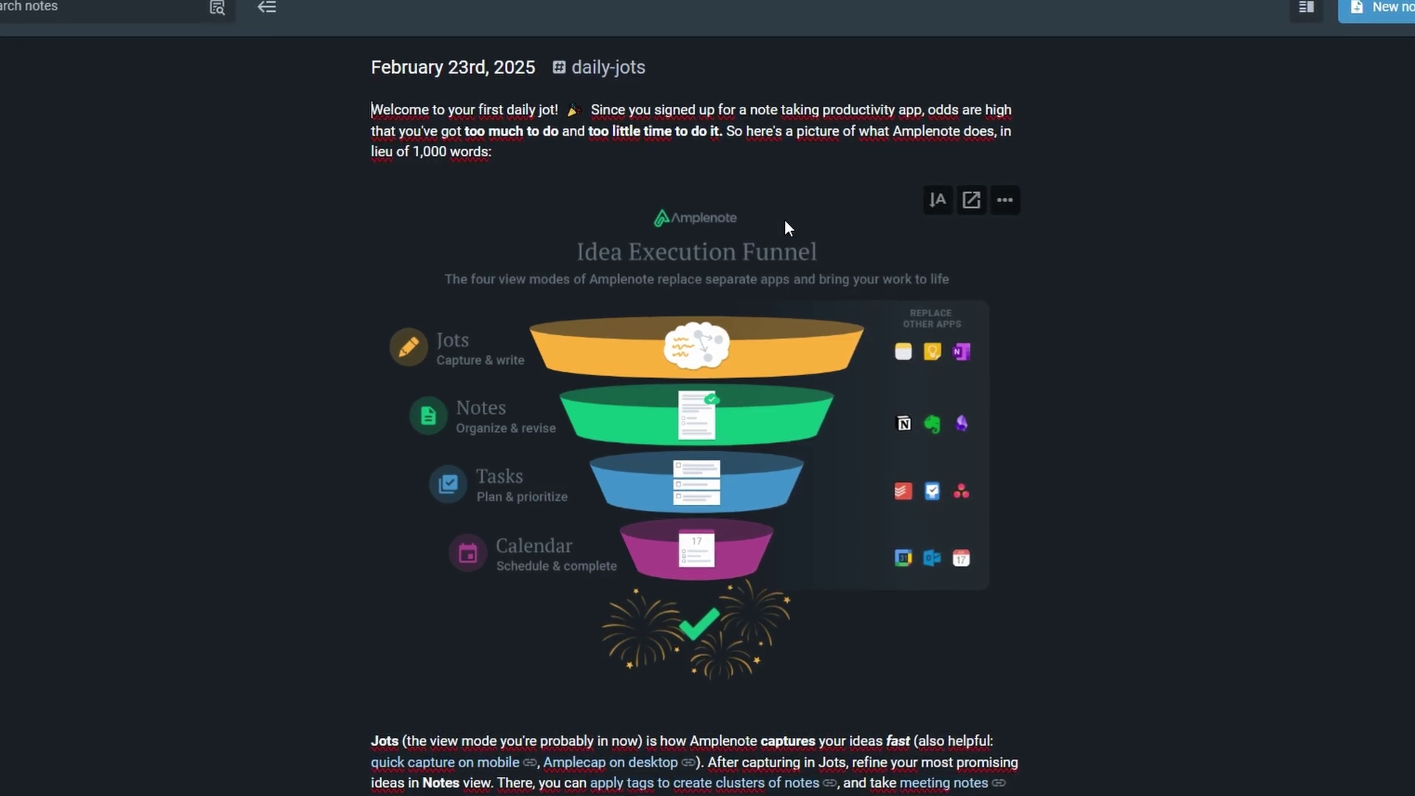
Scroll the February 23rd jot down to the 'Less apps, more efficiency' heading
{"action": "scroll", "coordinate": [785, 218], "scroll_direction": "up", "scroll_amount": 1}
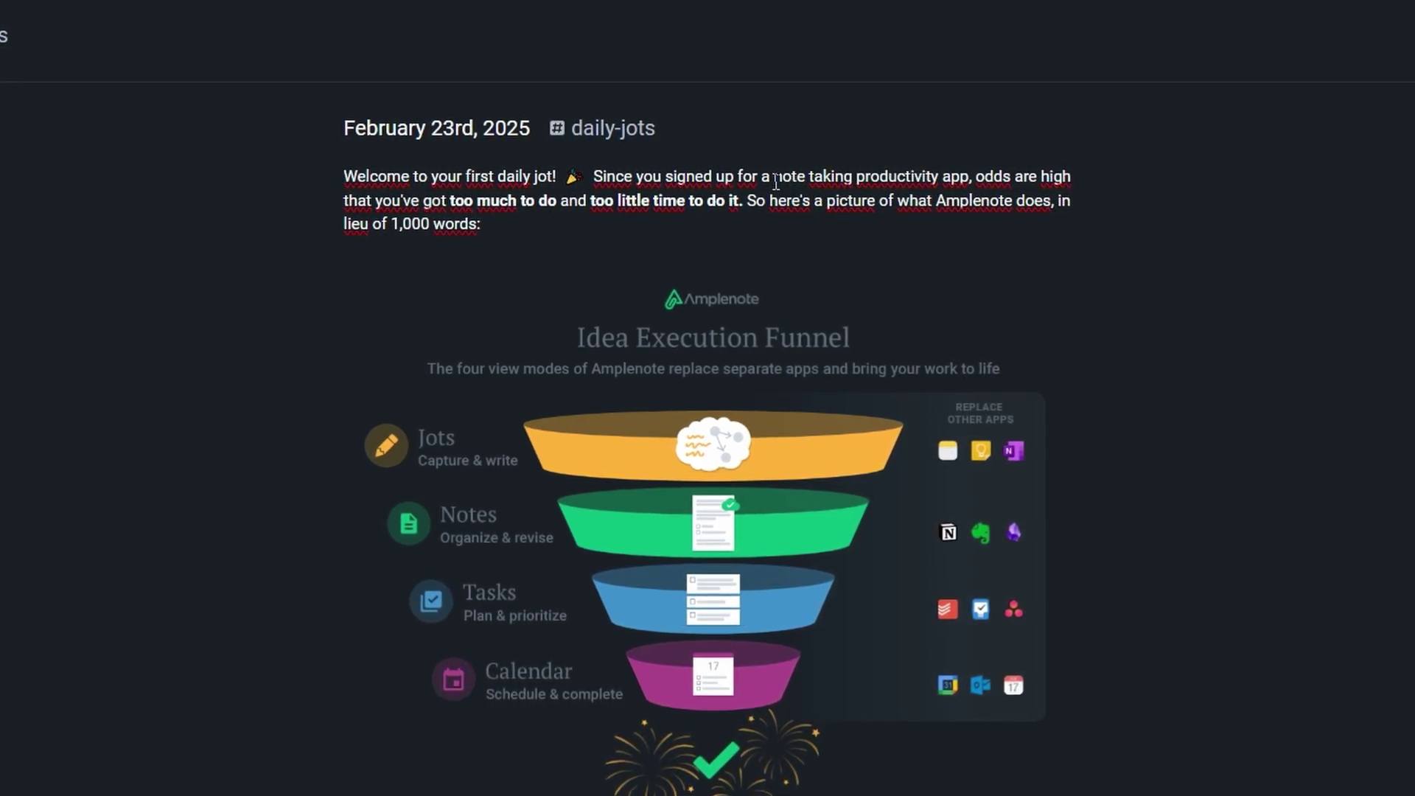
{"action": "scroll", "coordinate": [774, 207], "scroll_direction": "down", "scroll_amount": 7}
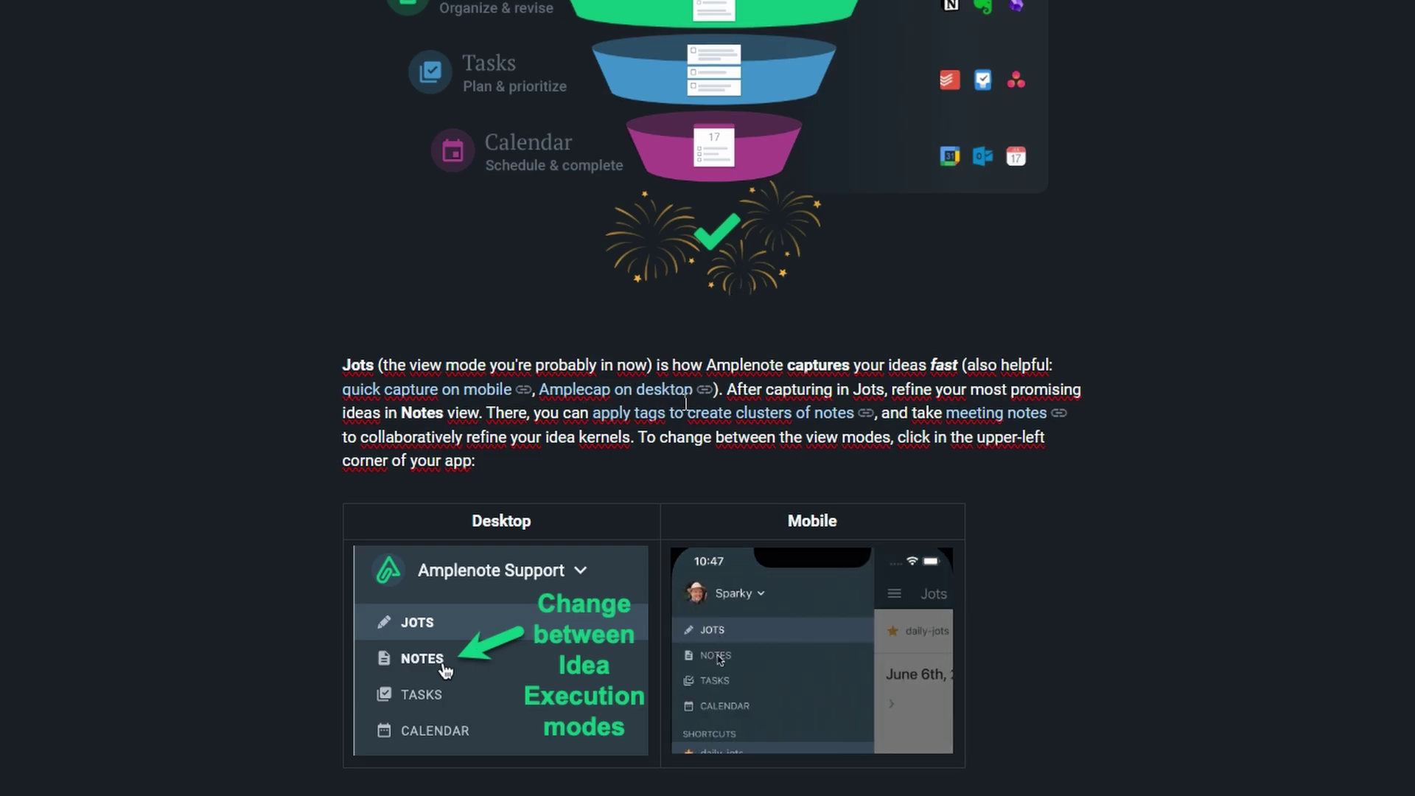
{"action": "scroll", "coordinate": [634, 417], "scroll_direction": "down", "scroll_amount": 10}
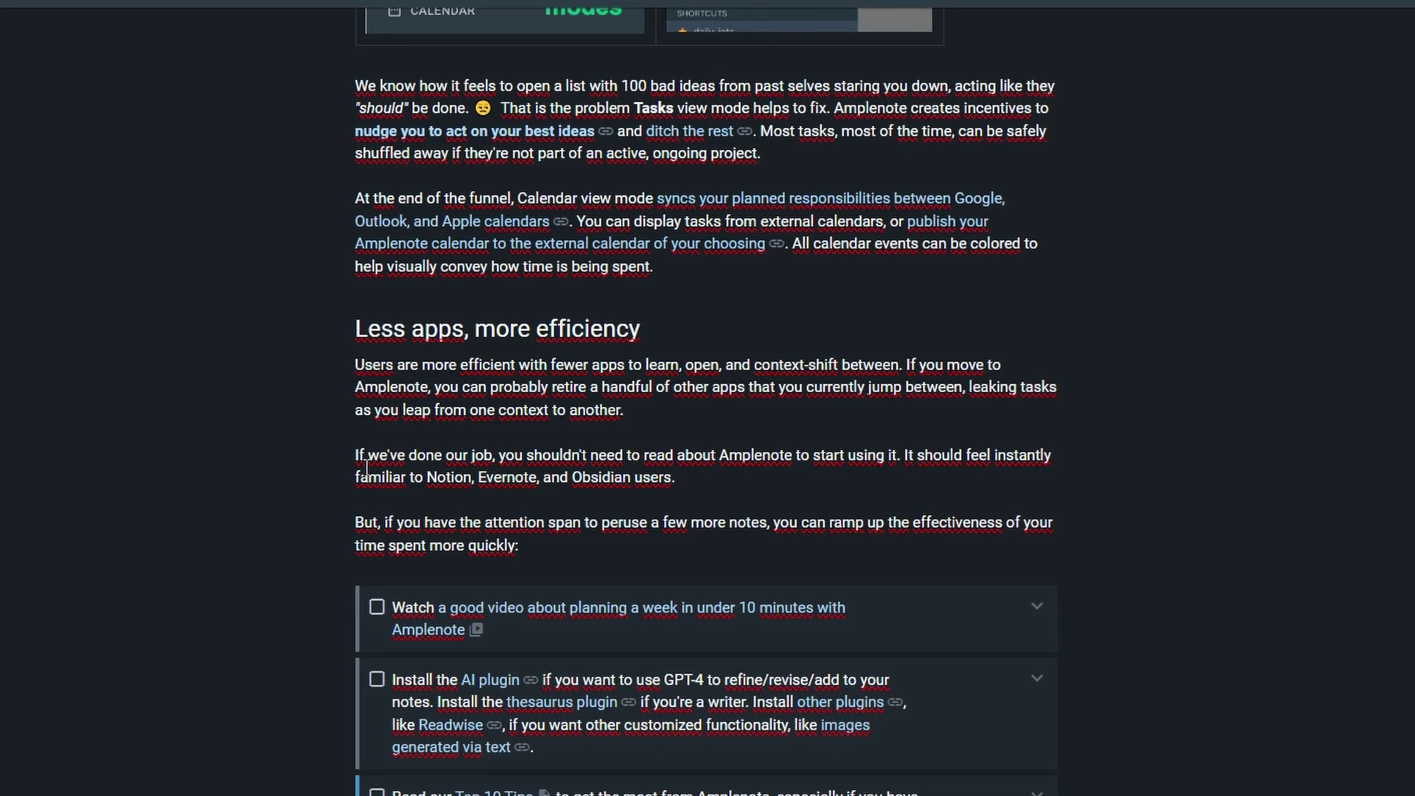
Scroll the daily jots down to older entries and back up to the top
{"action": "scroll", "coordinate": [632, 421], "scroll_direction": "down", "scroll_amount": 8}
{"action": "scroll", "coordinate": [367, 466], "scroll_direction": "down", "scroll_amount": 9}
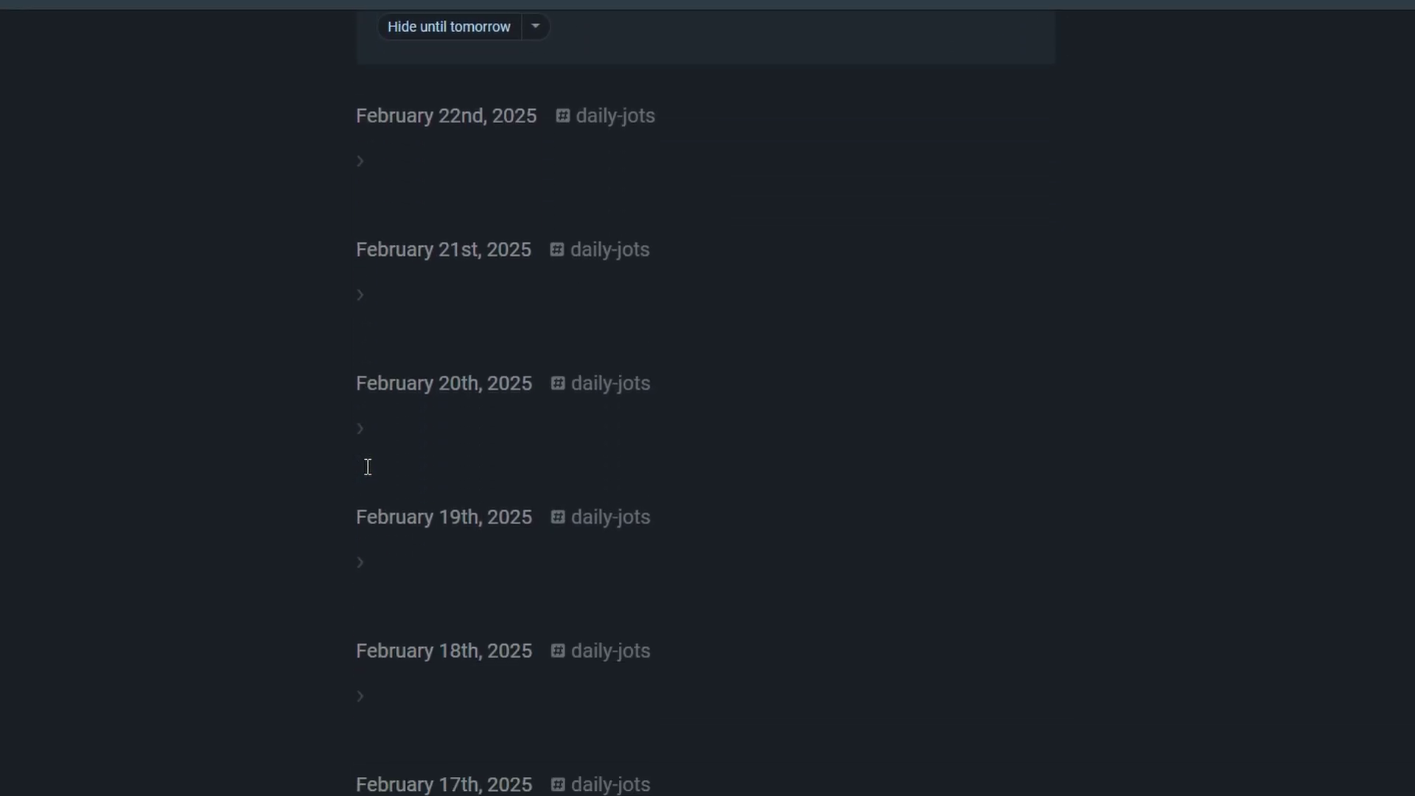
{"action": "scroll", "coordinate": [367, 466], "scroll_direction": "up", "scroll_amount": 5}
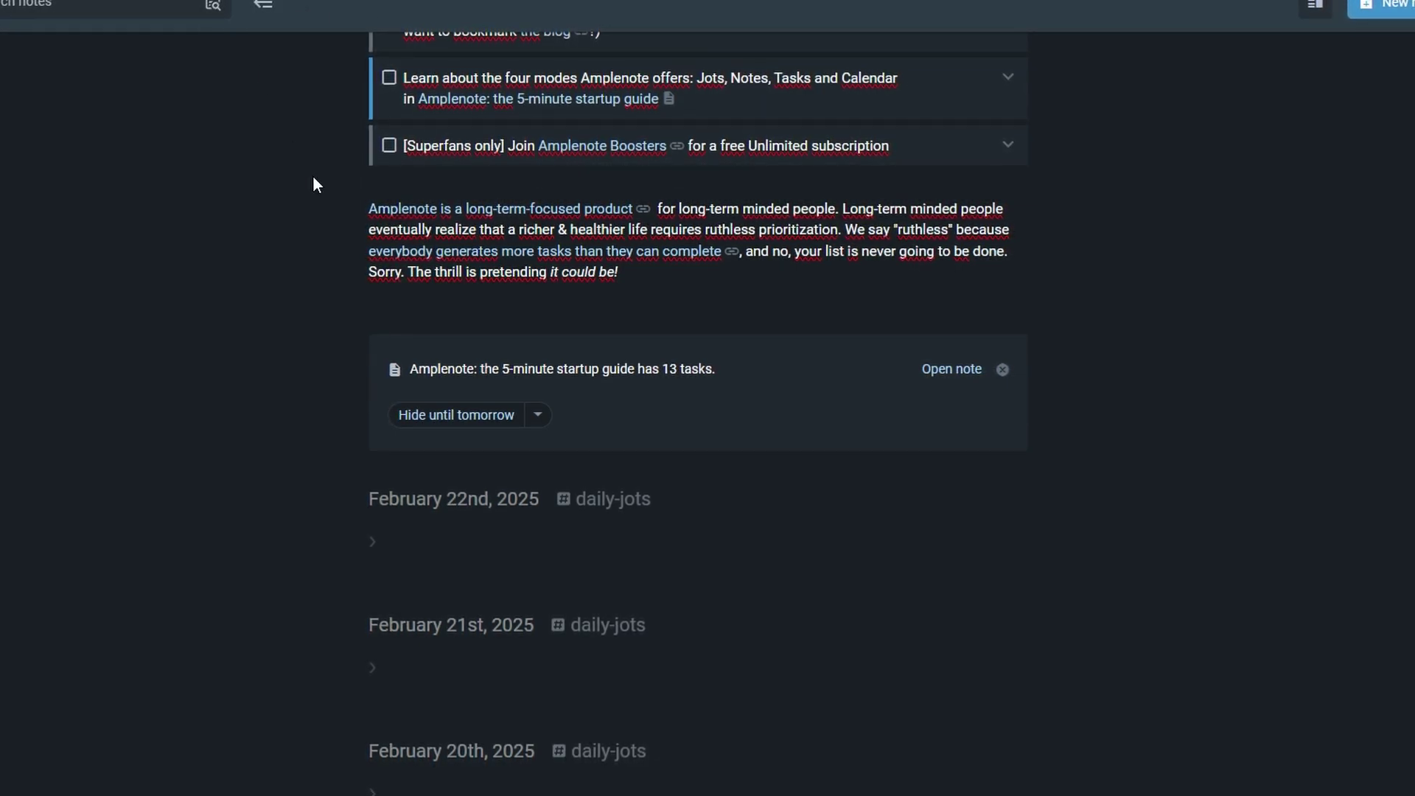
{"action": "scroll", "coordinate": [313, 184], "scroll_direction": "up", "scroll_amount": 15}
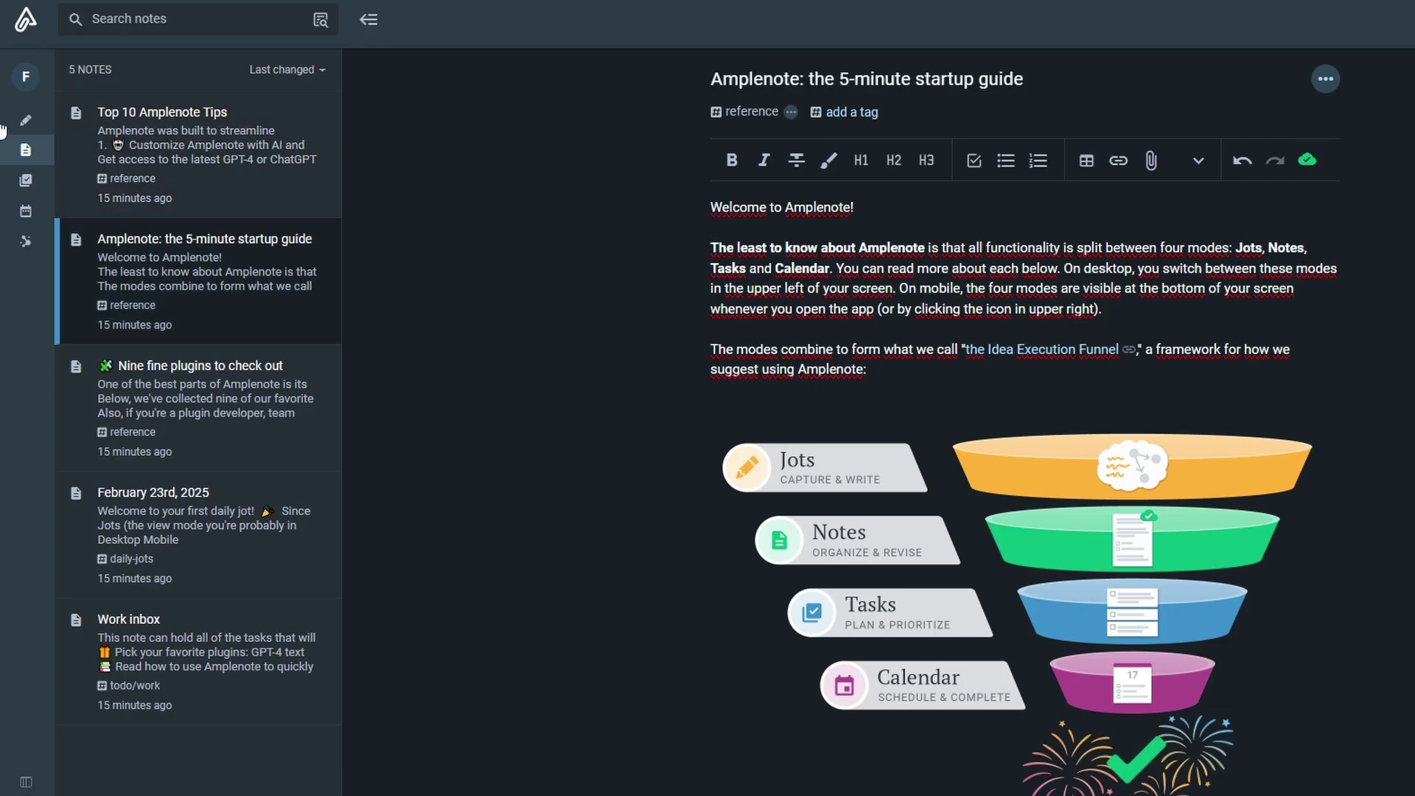
Open 'Top 10 Amplenote Tips', view its Add collaborators dialog, and close it without inviting anyone
{"action": "left_click", "coordinate": [193, 153]}
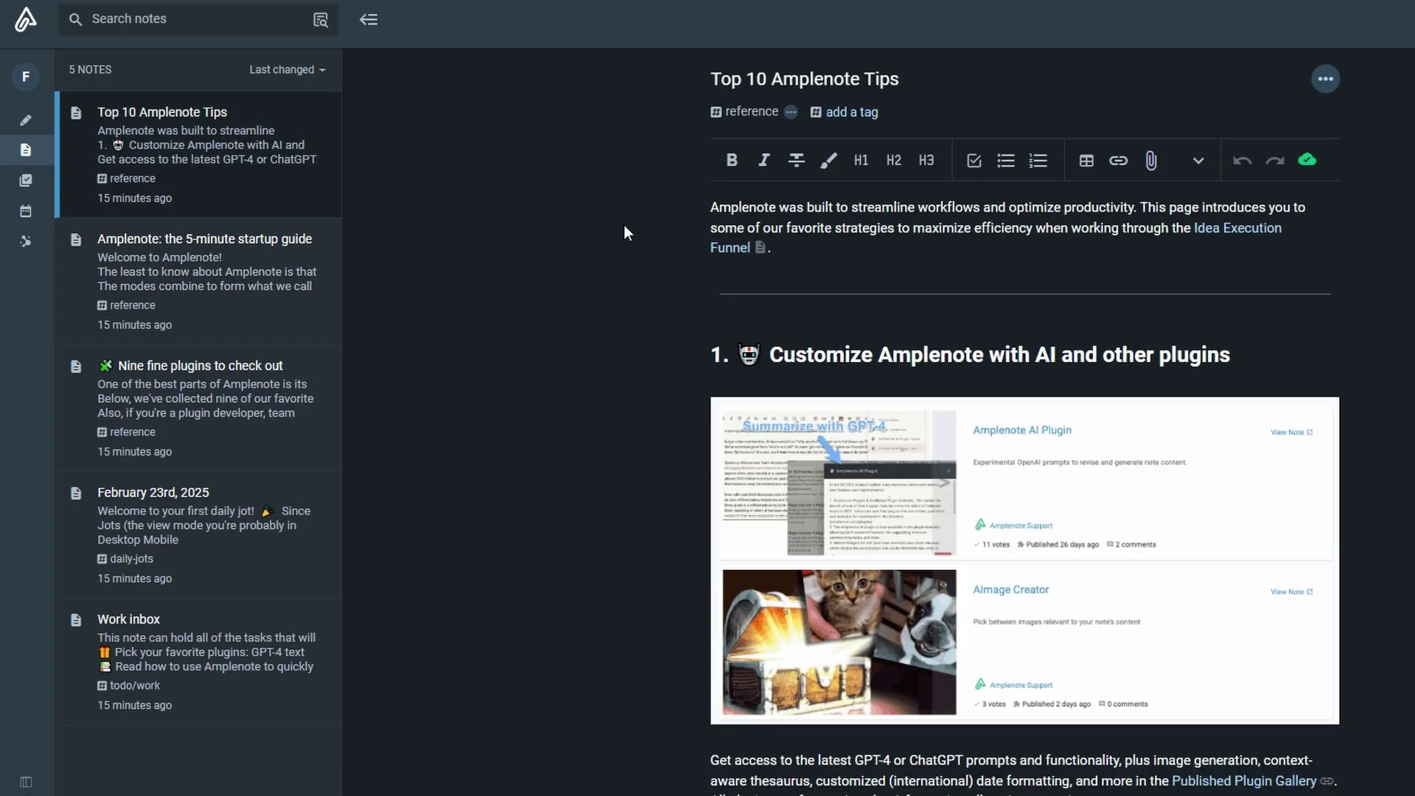
{"action": "left_click", "coordinate": [1333, 85]}
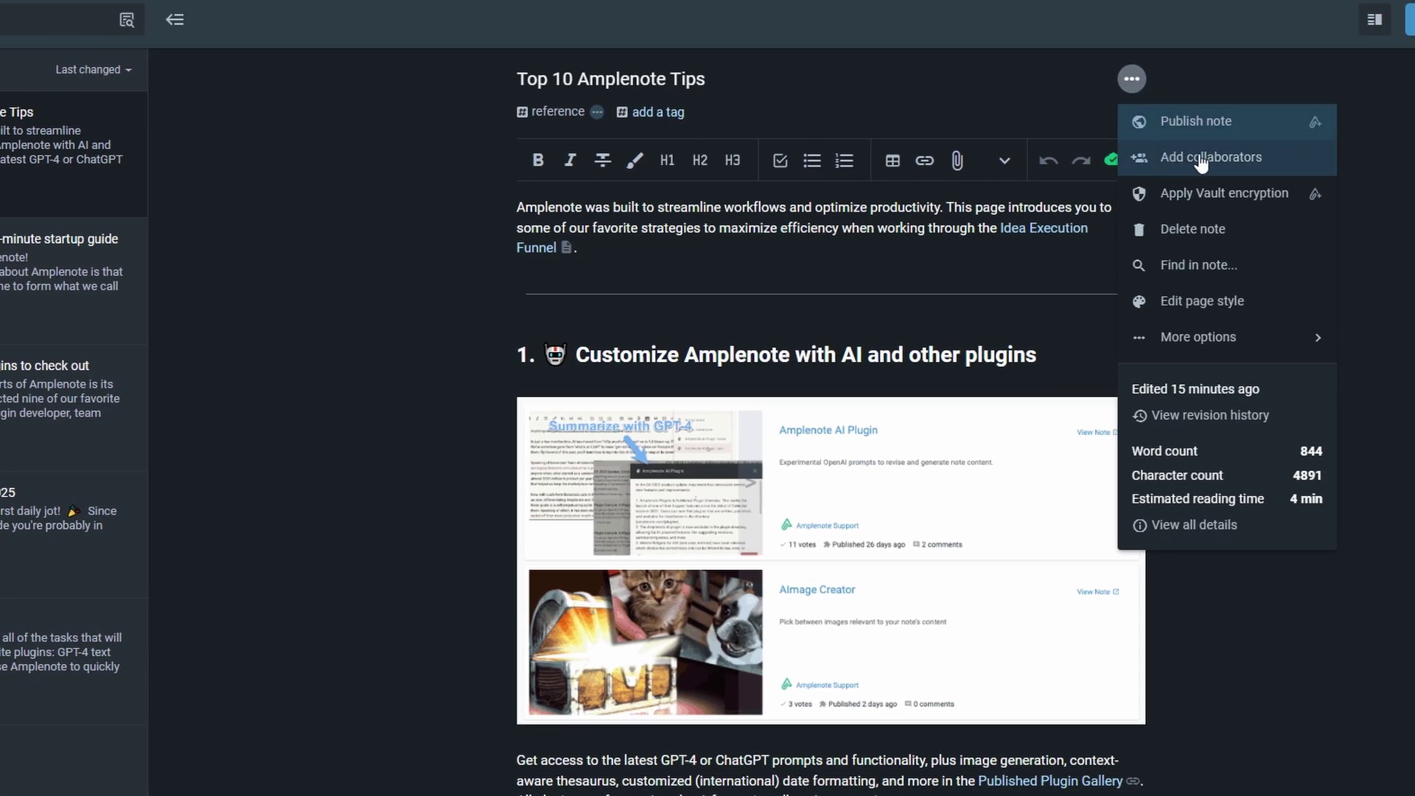
{"action": "left_click", "coordinate": [1217, 159]}
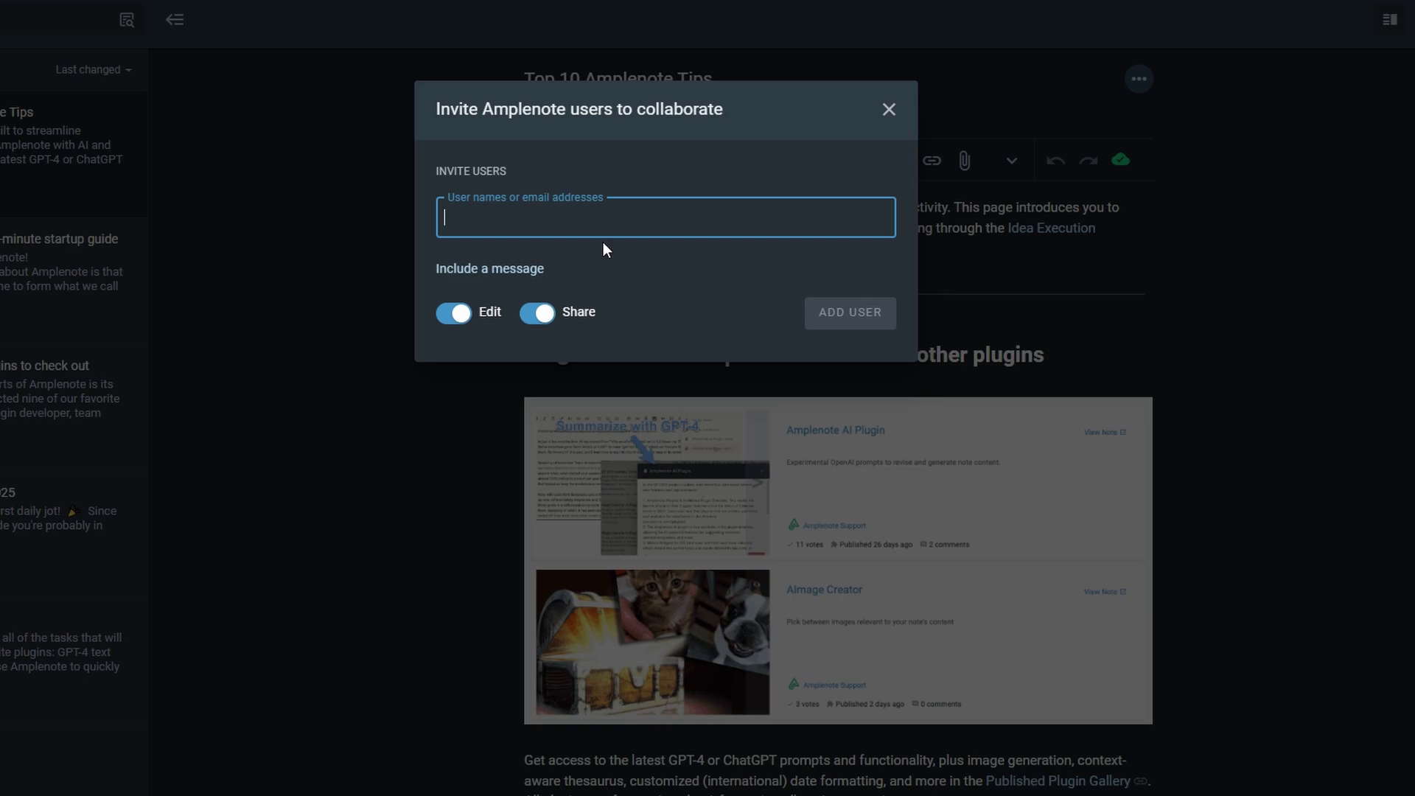
{"action": "left_click", "coordinate": [891, 111]}
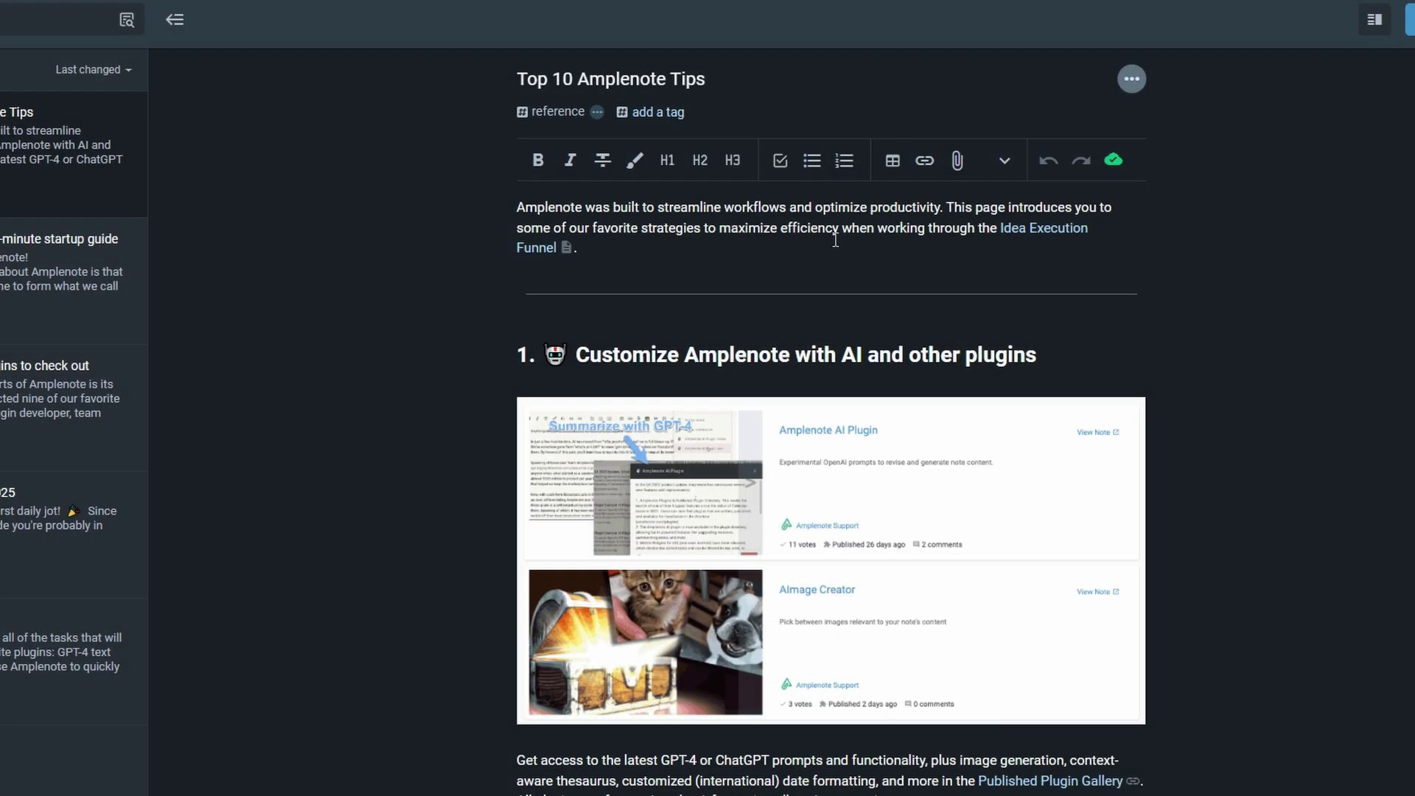
{"action": "left_click", "coordinate": [1132, 80]}
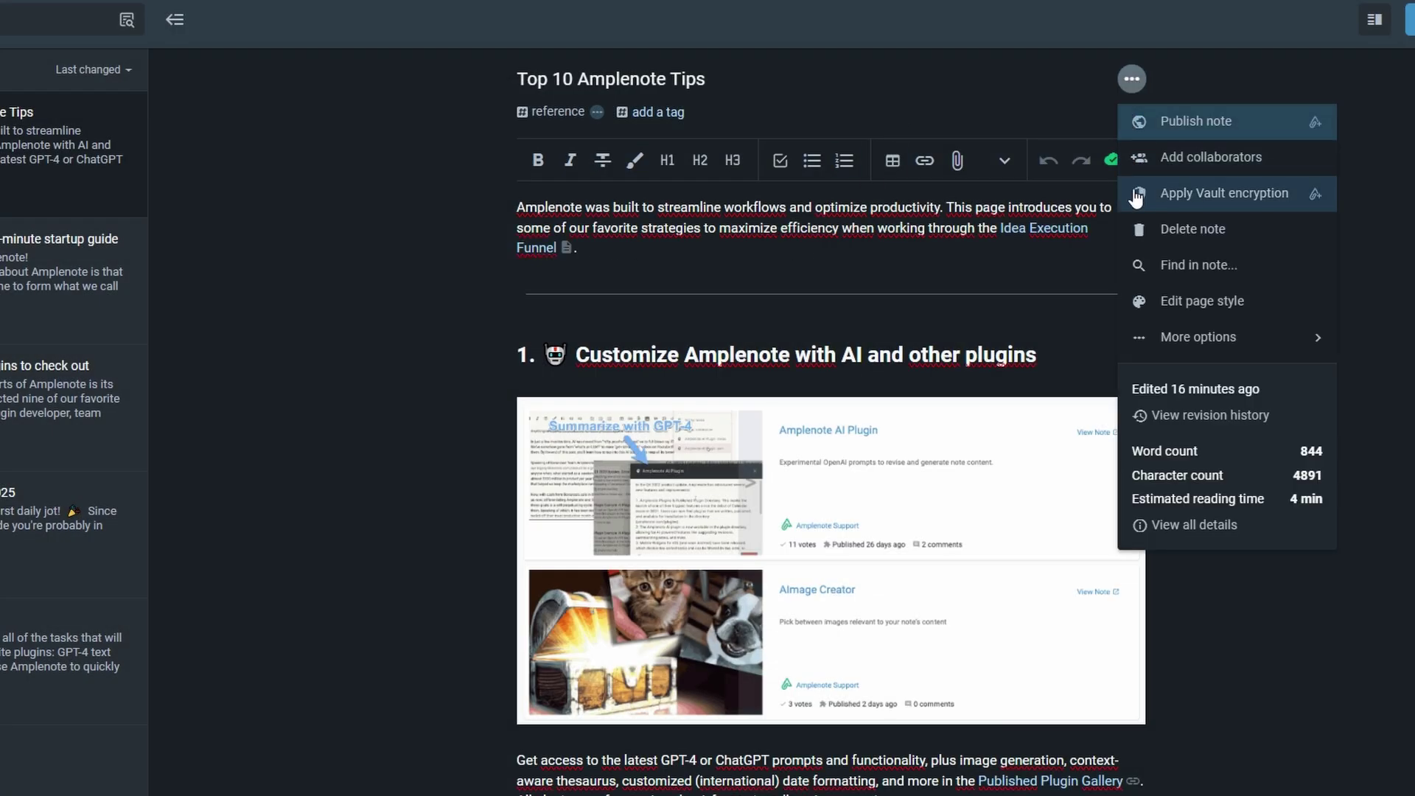
{"action": "left_click", "coordinate": [1257, 199]}
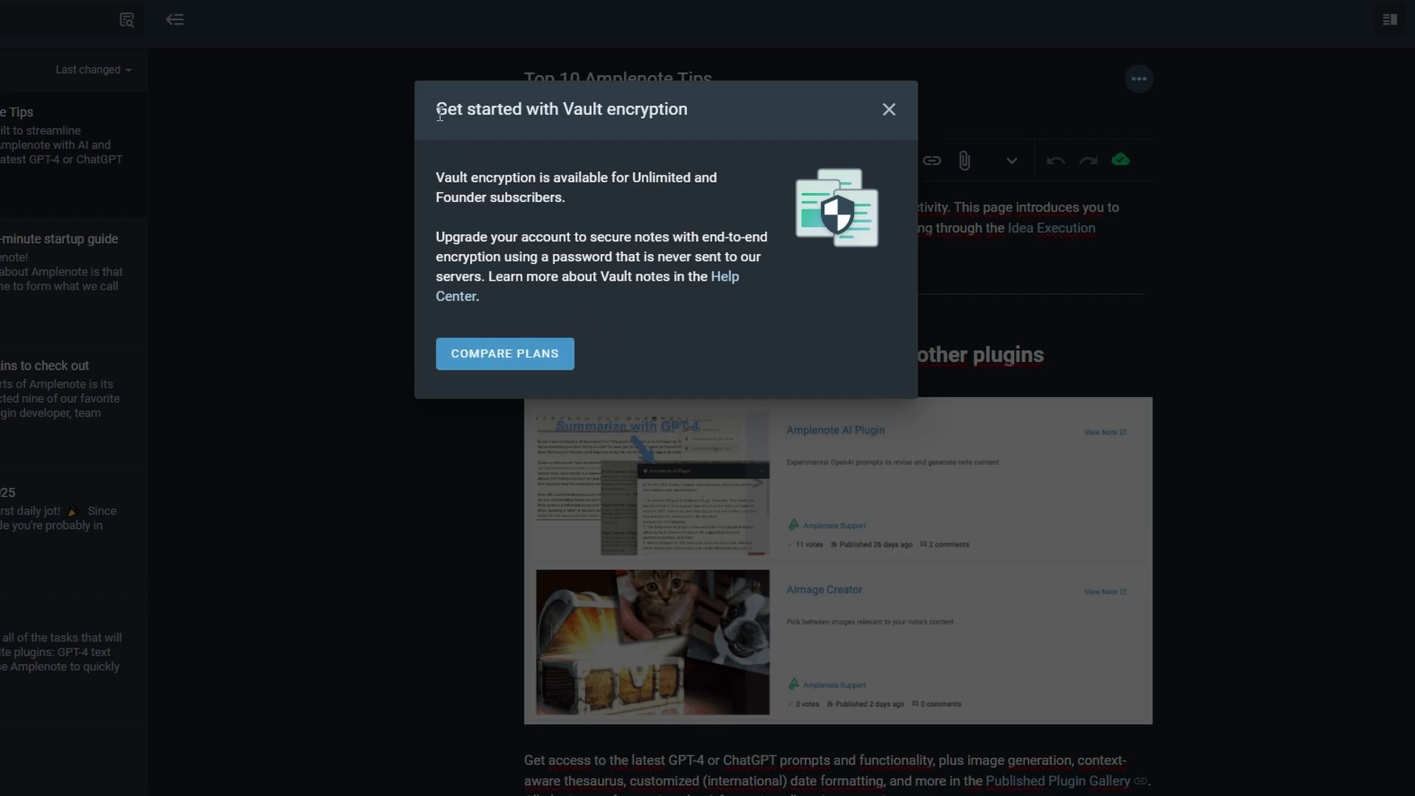
{"action": "left_click_drag", "start_coordinate": [436, 110], "coordinate": [712, 126]}
{"action": "left_click", "coordinate": [893, 108]}
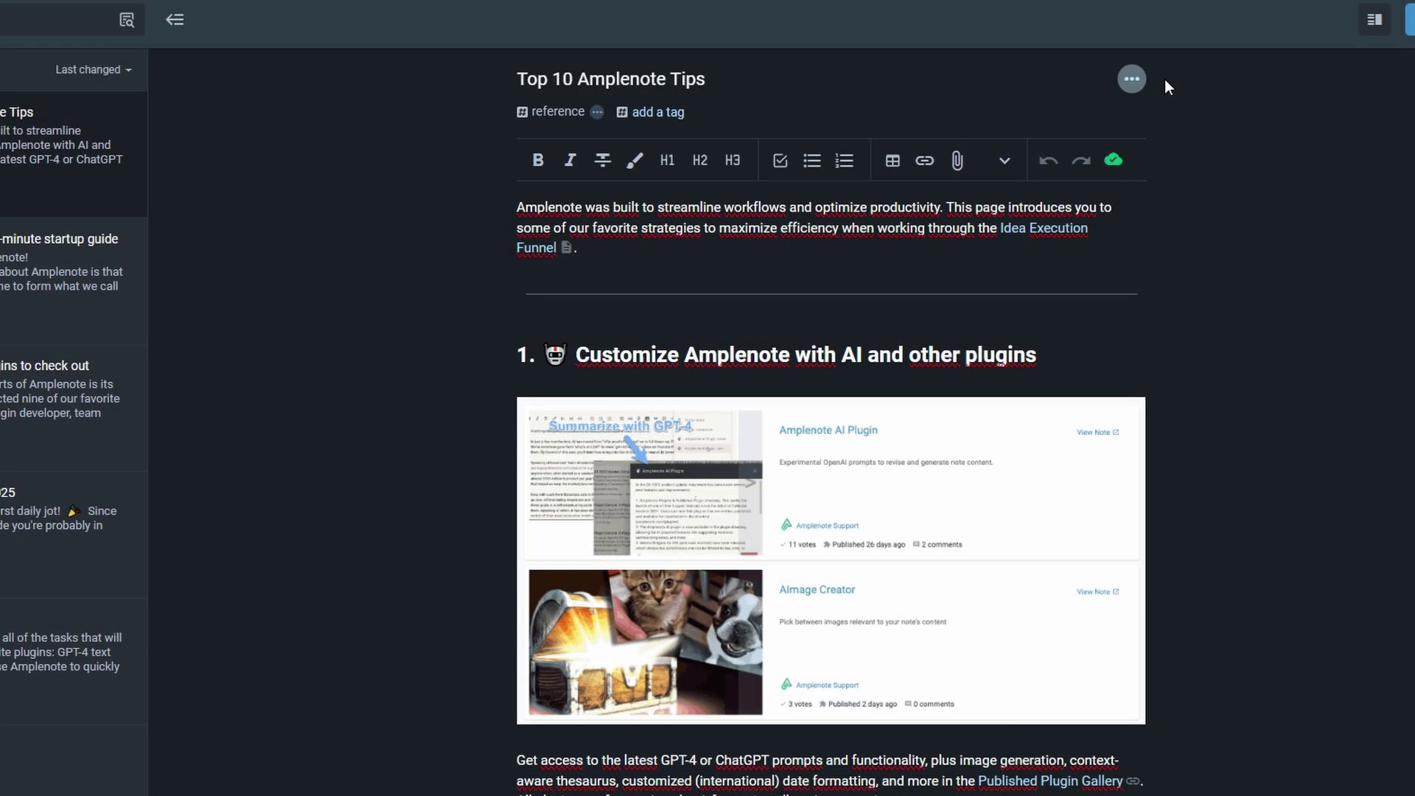
{"action": "left_click", "coordinate": [1135, 78]}
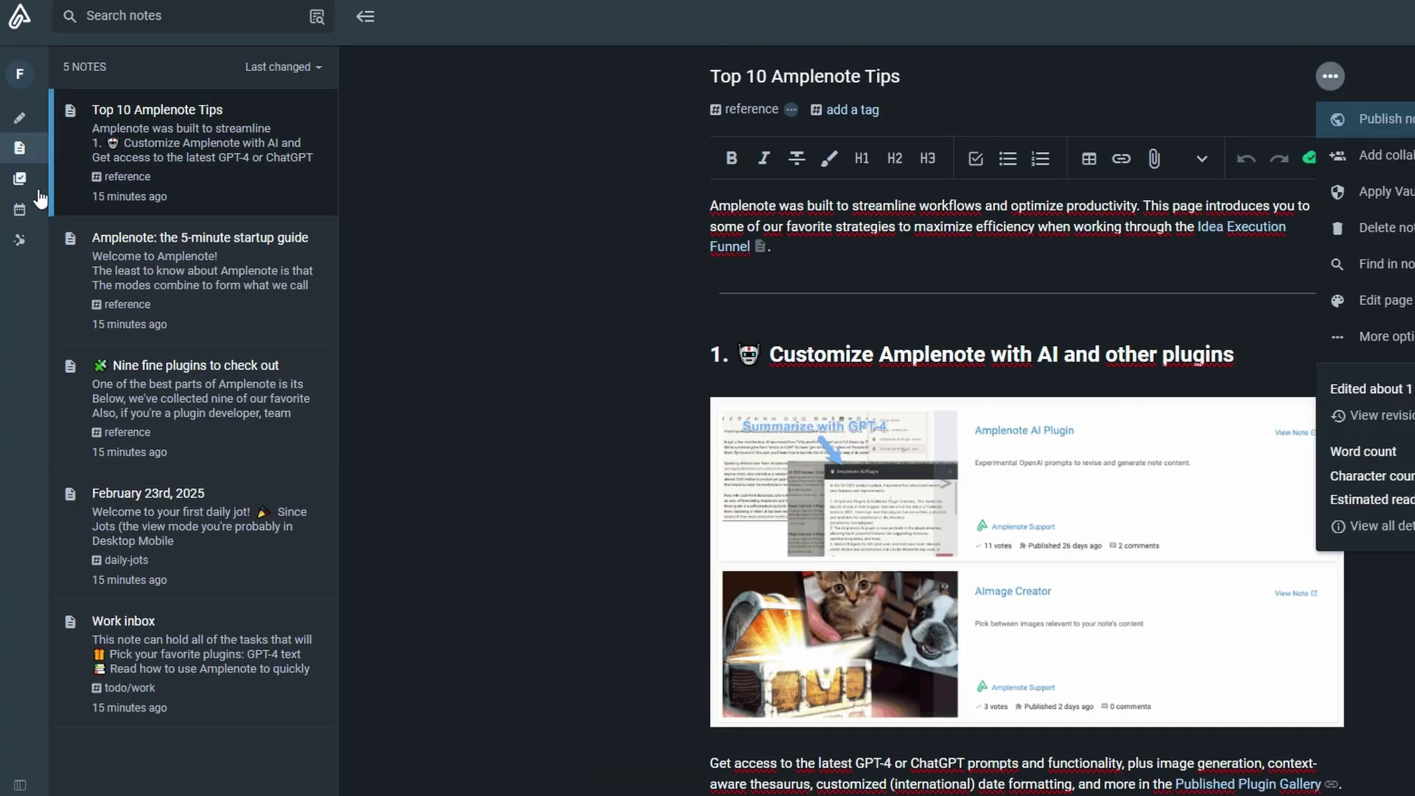
In Tasks, complete the first task, mark the backlink task Urgent, then open today's calendar
{"action": "left_click", "coordinate": [28, 184]}
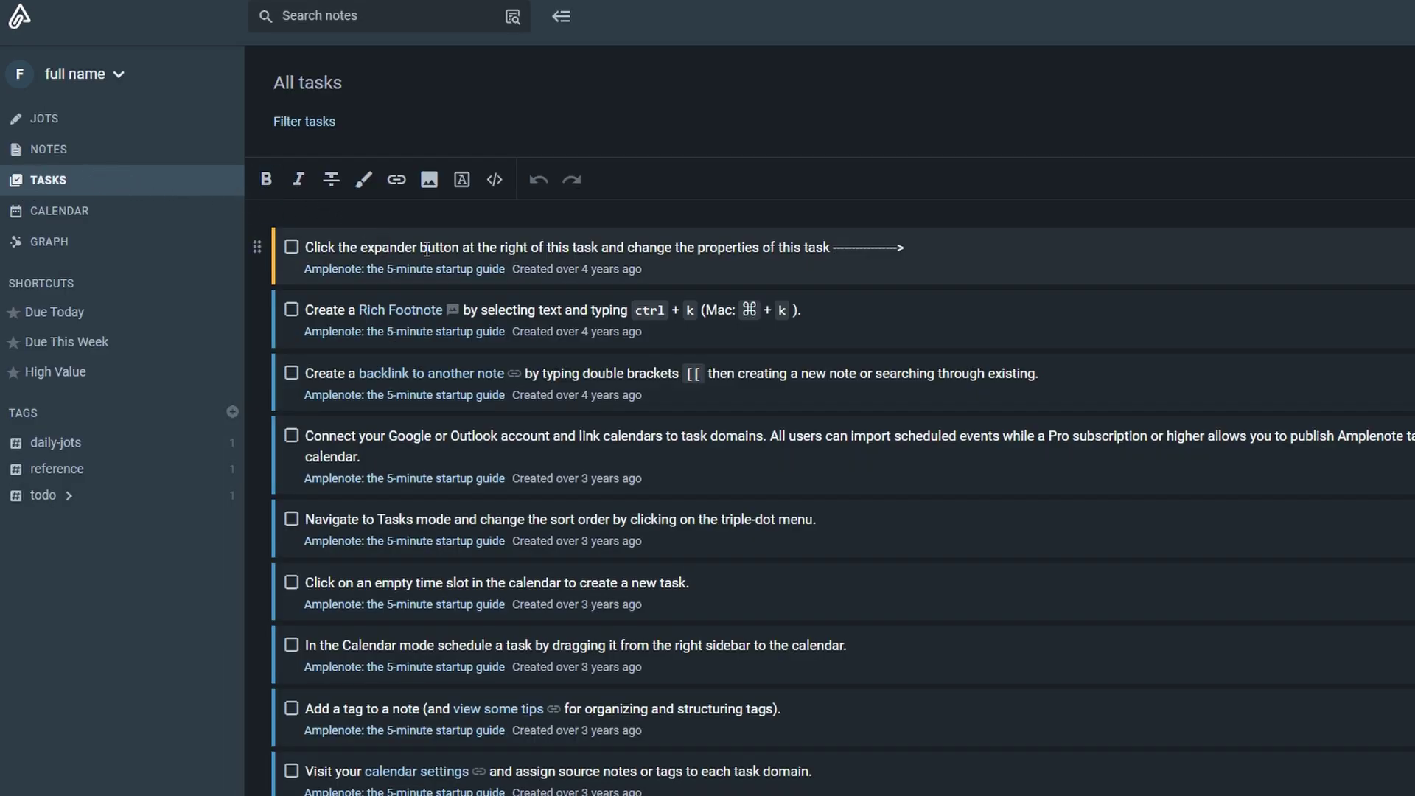
{"action": "left_click", "coordinate": [291, 246]}
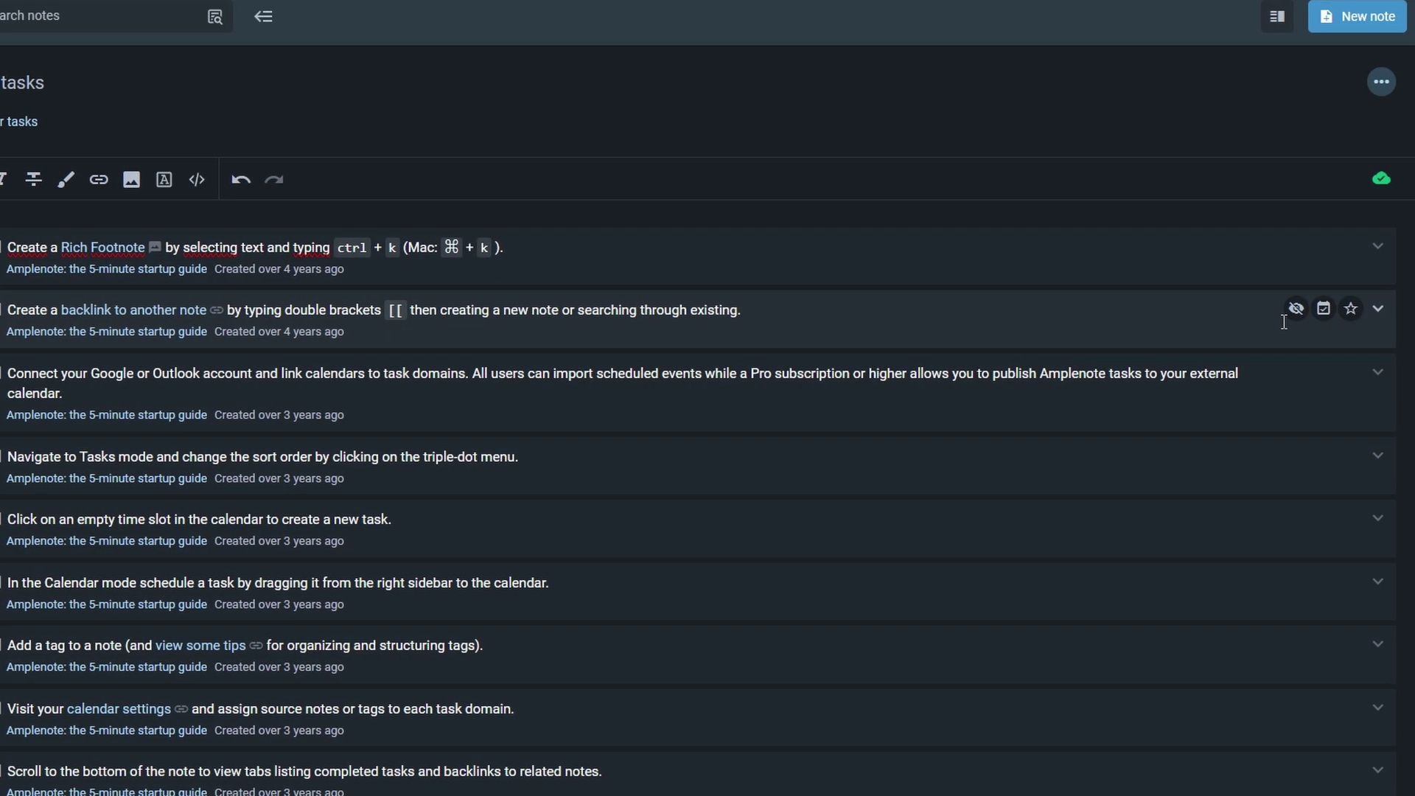
{"action": "left_click", "coordinate": [1404, 309]}
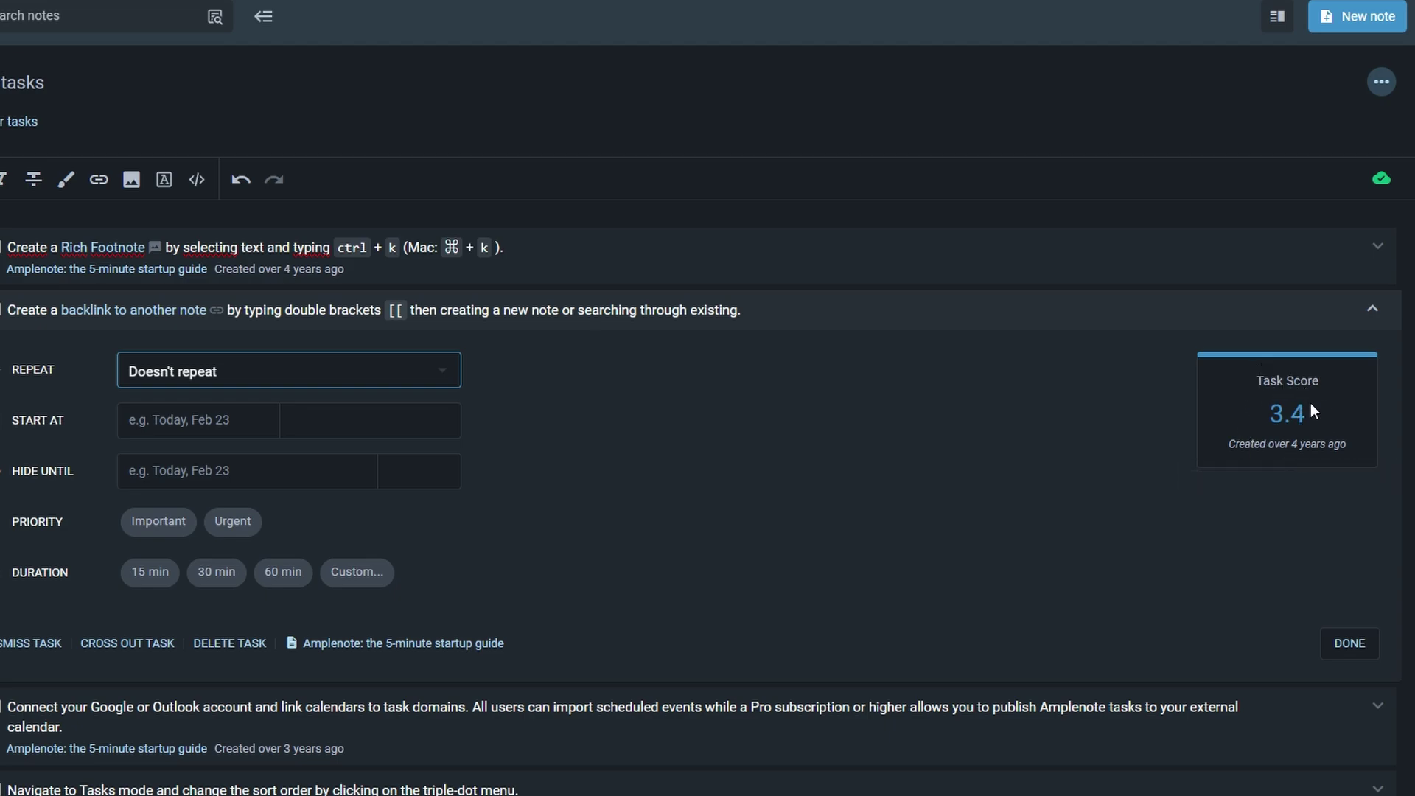
{"action": "mouse_move", "coordinate": [1288, 438]}
{"action": "left_click", "coordinate": [225, 521]}
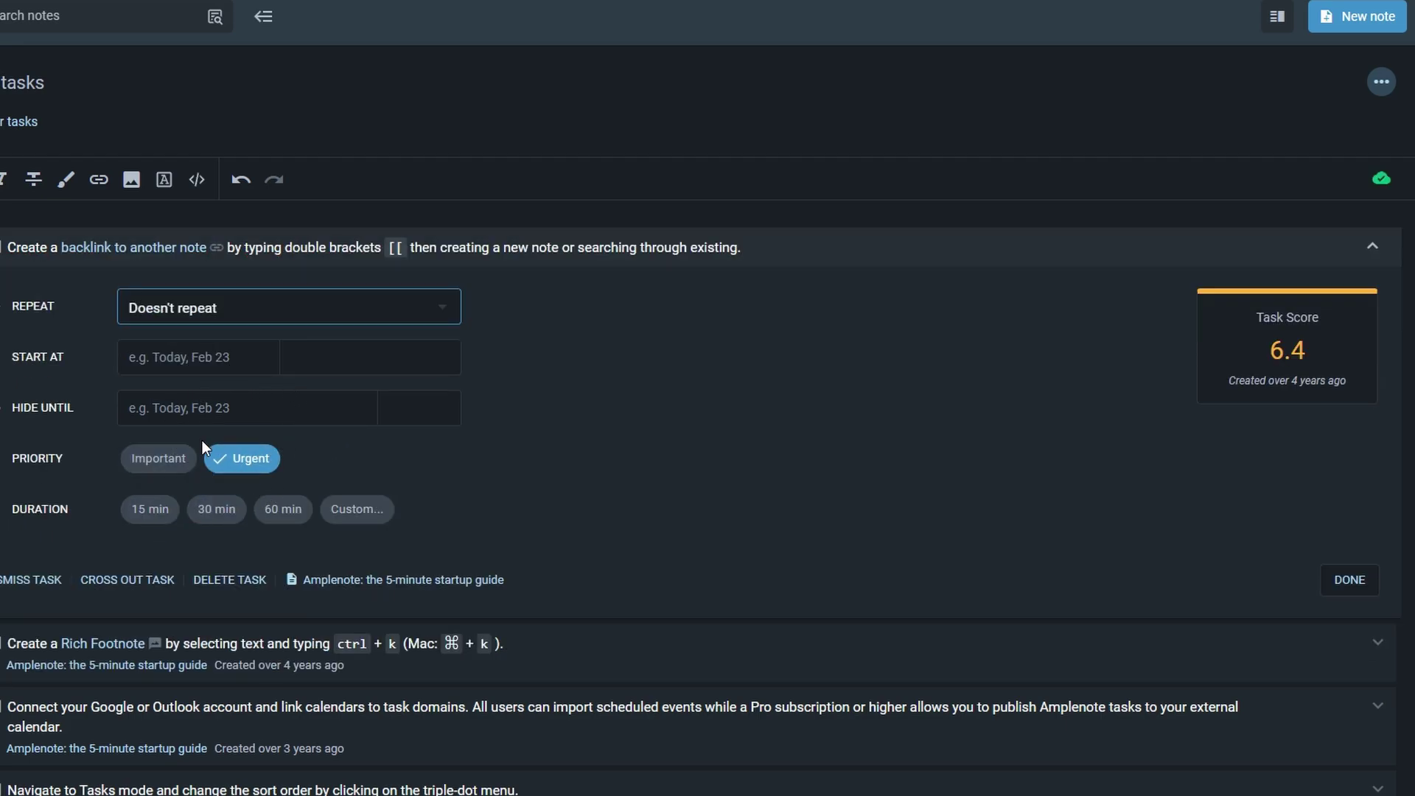
{"action": "left_click", "coordinate": [1362, 583]}
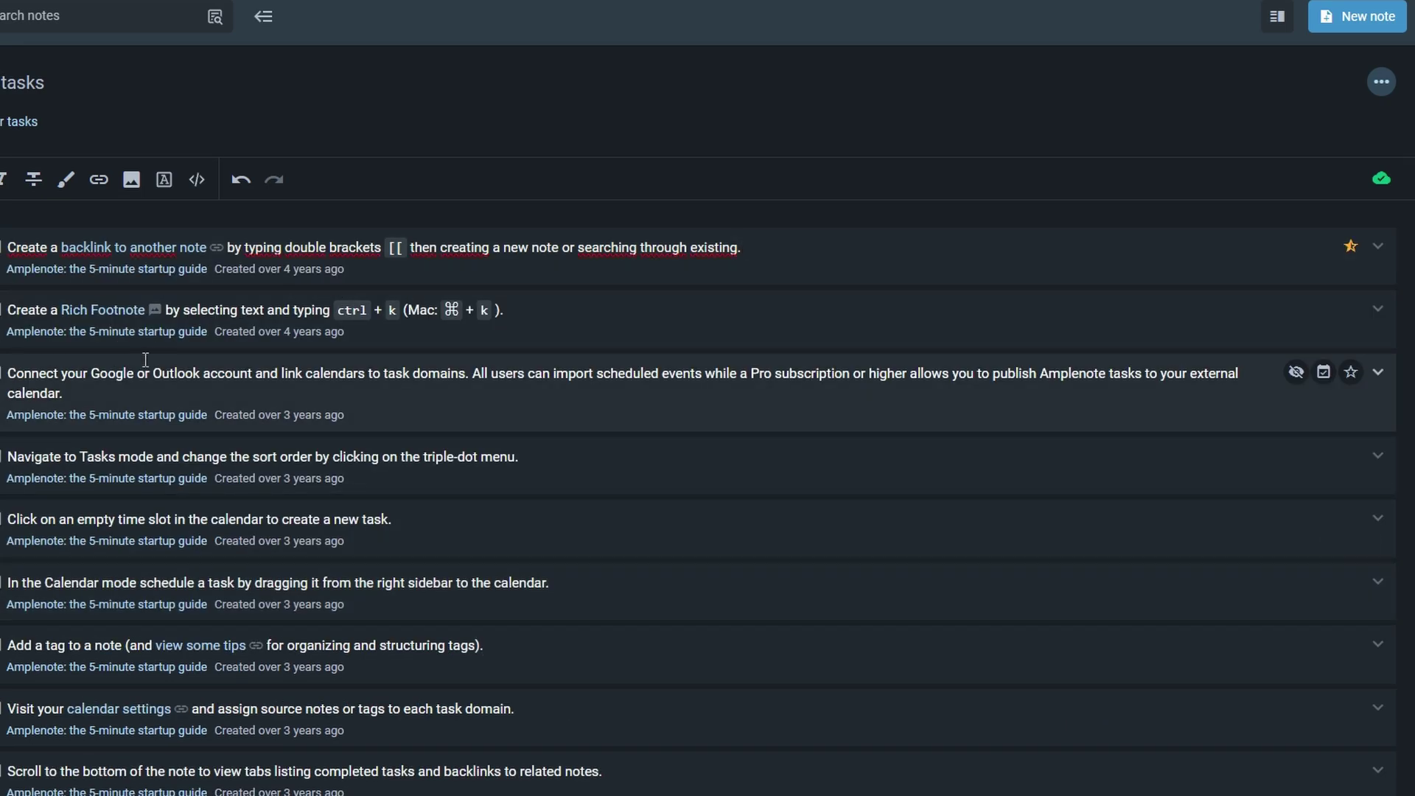
{"action": "left_click", "coordinate": [704, 383]}
{"action": "left_click", "coordinate": [0, 209]}
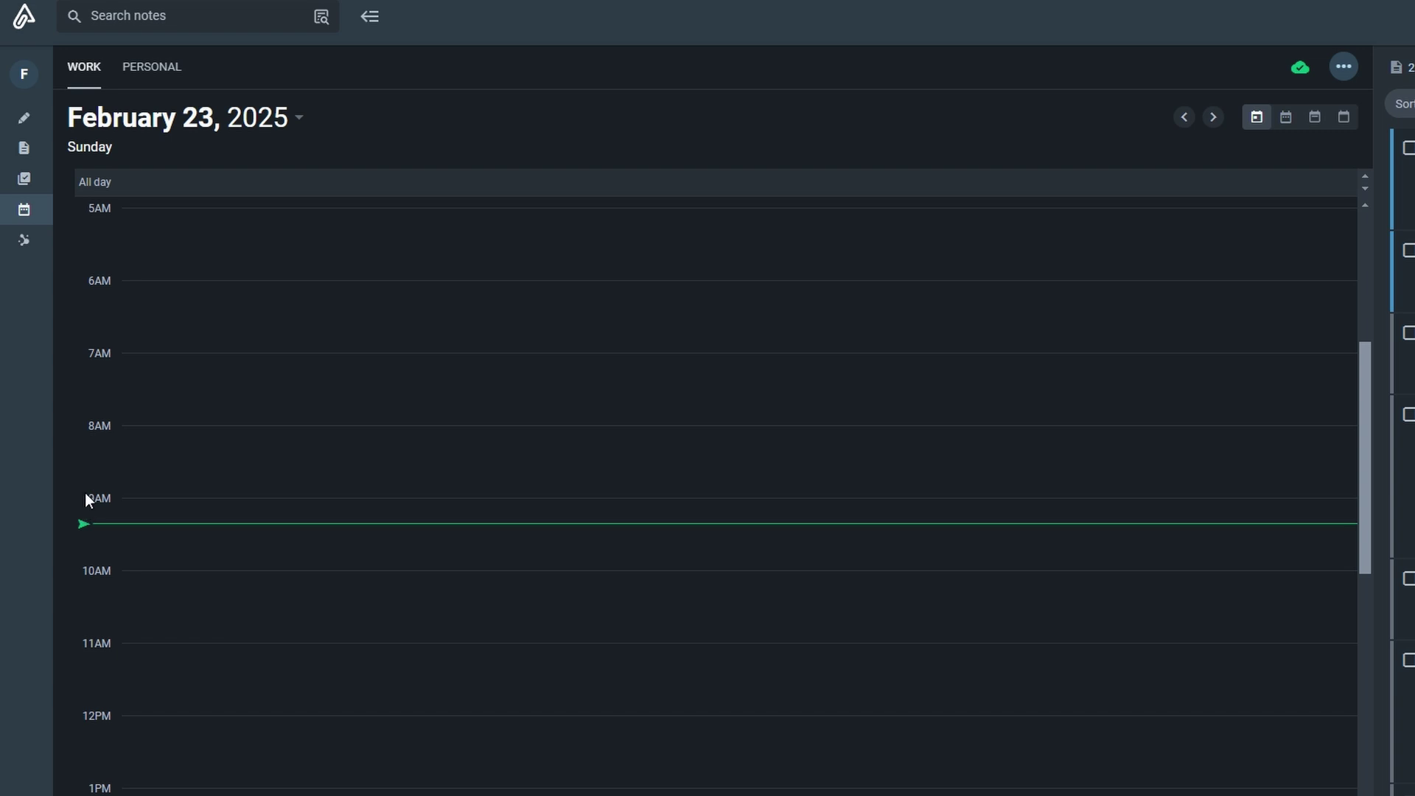
Schedule the Personal 'Follow Amplenote on Twitter' task at 9:30 am today and check its details
{"action": "left_click", "coordinate": [170, 559]}
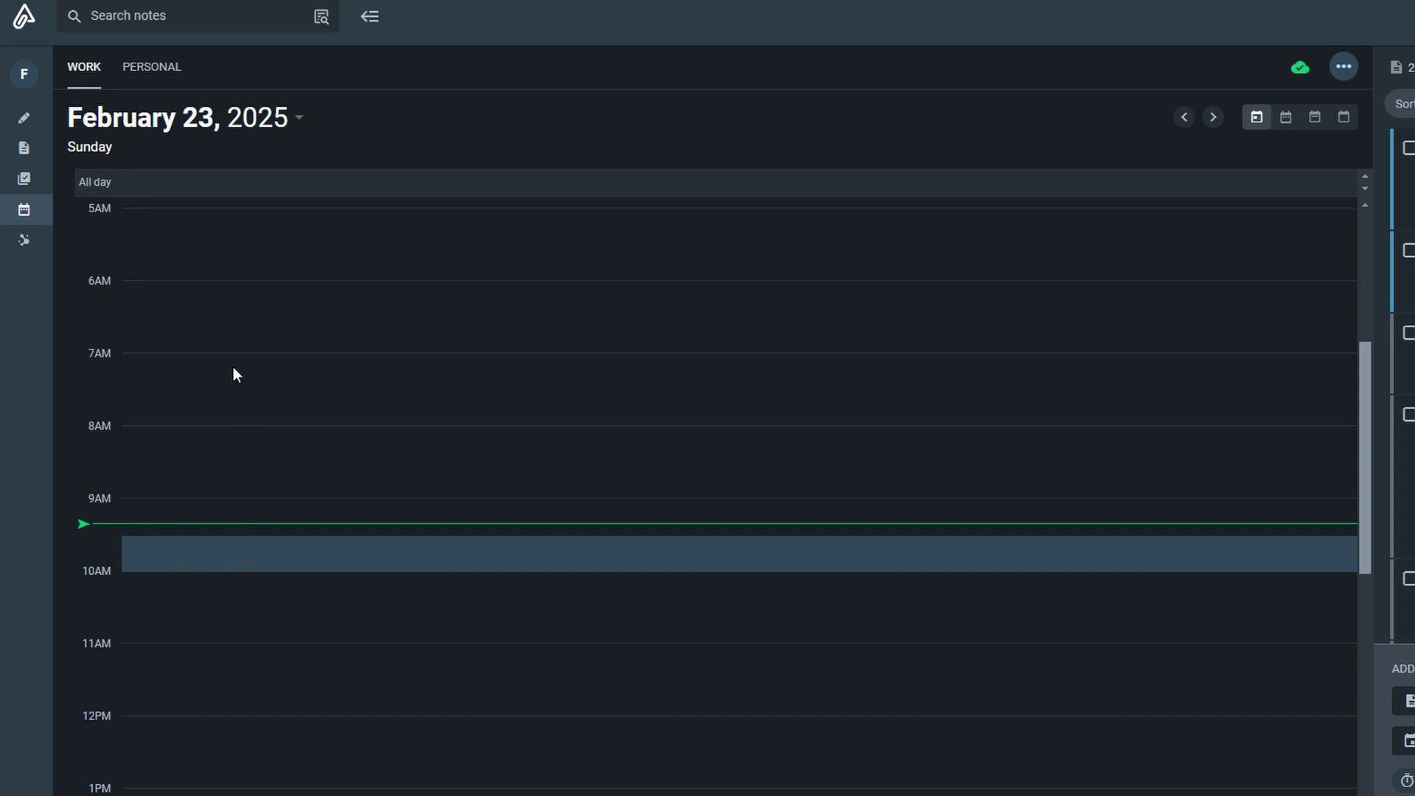
{"action": "left_click", "coordinate": [150, 68]}
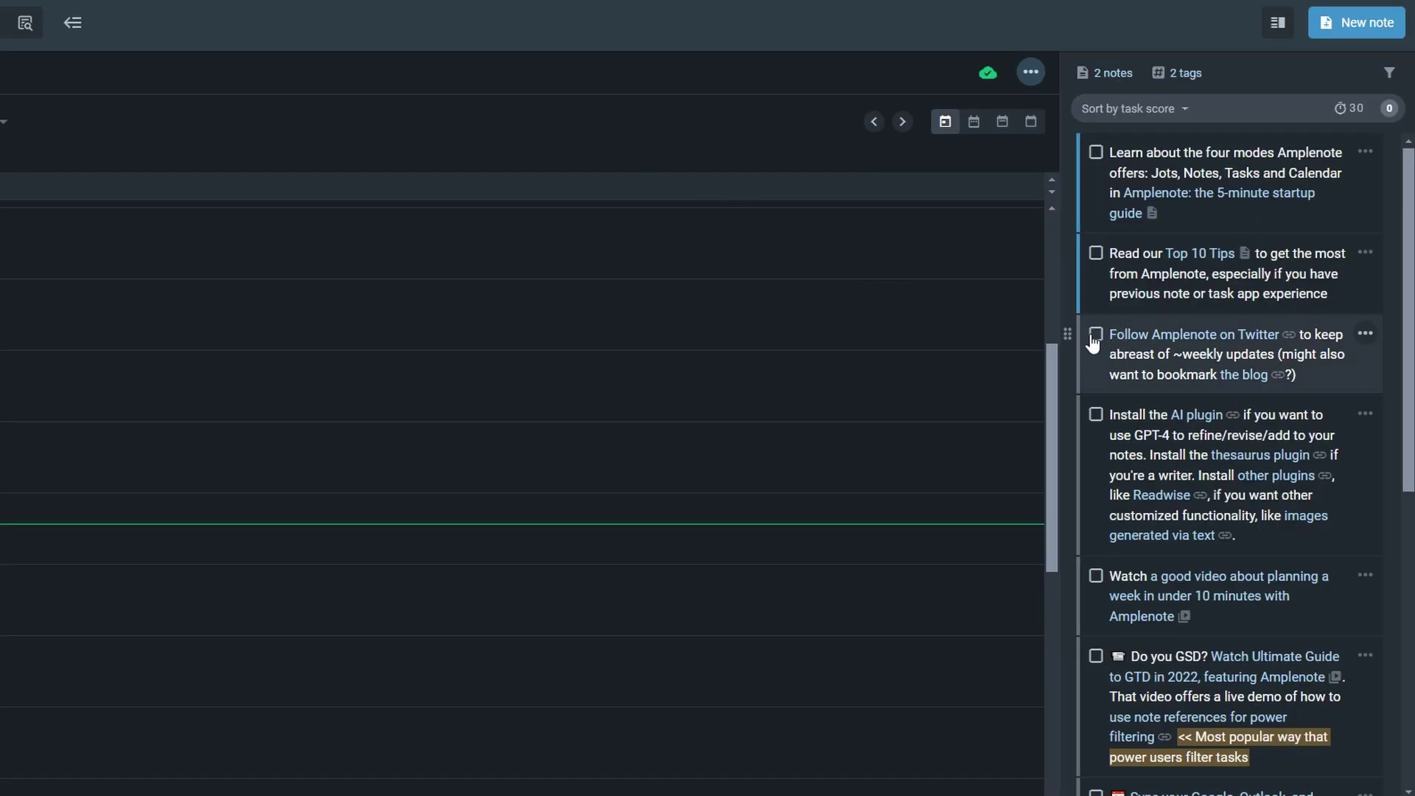
{"action": "left_click_drag", "start_coordinate": [1064, 325], "coordinate": [474, 544]}
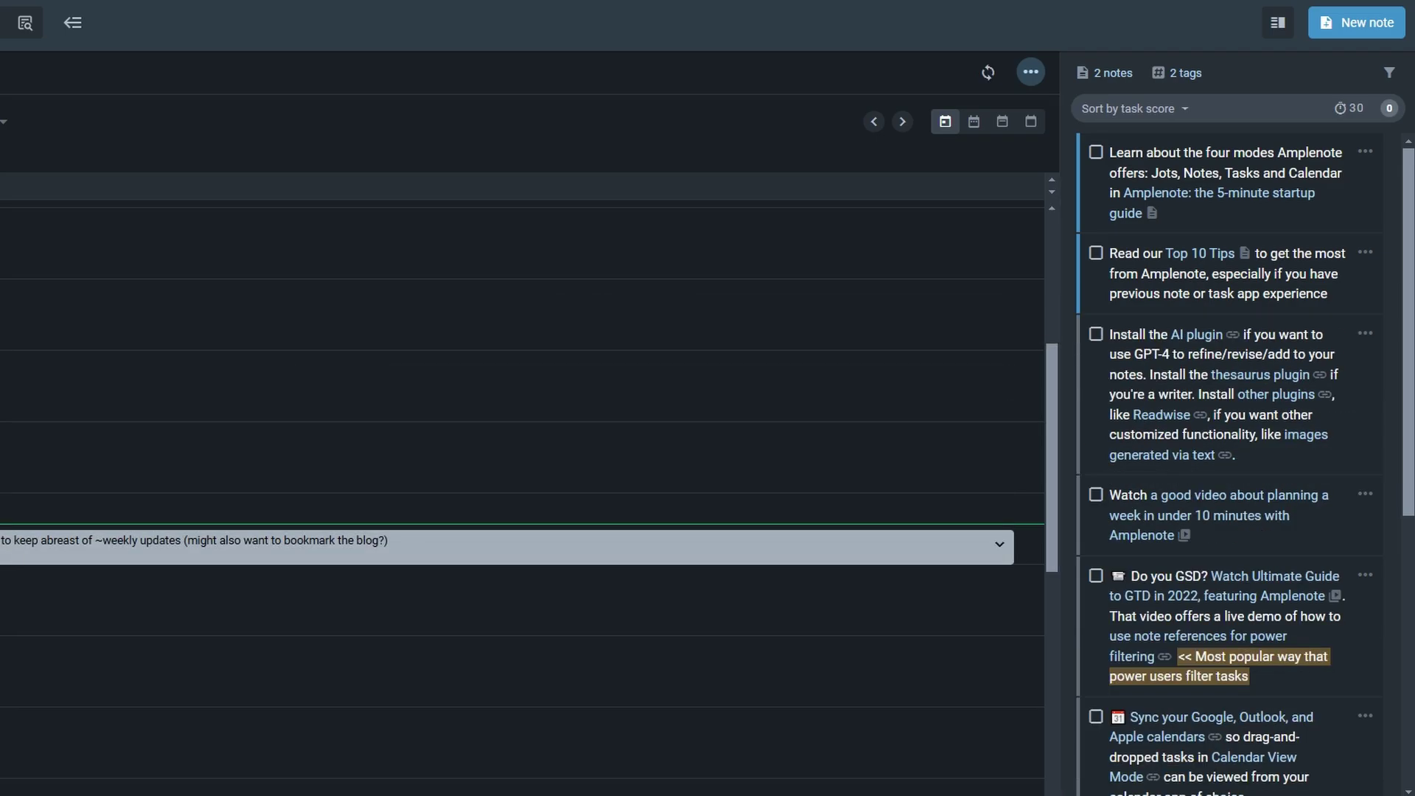
{"action": "left_click", "coordinate": [474, 544]}
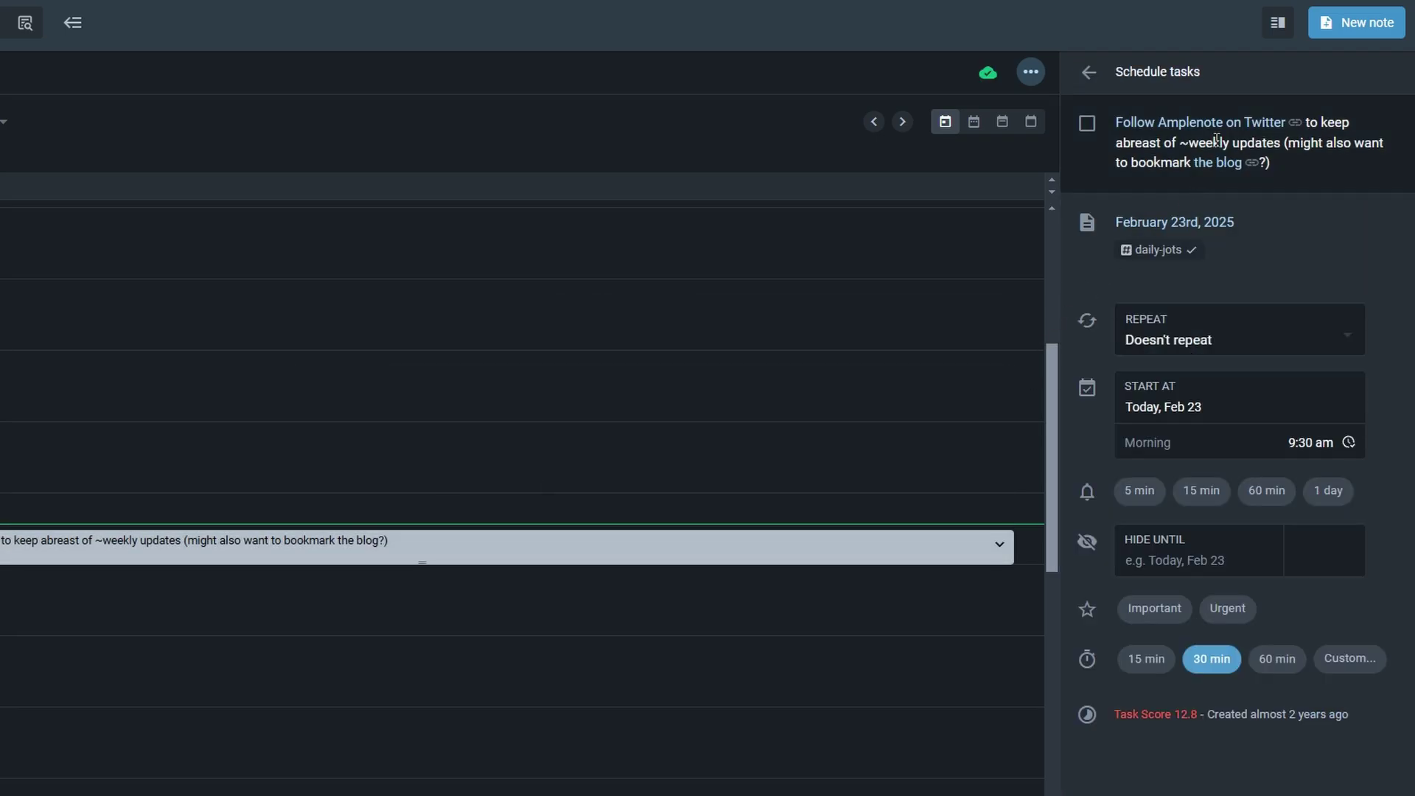
{"action": "left_click", "coordinate": [1090, 72]}
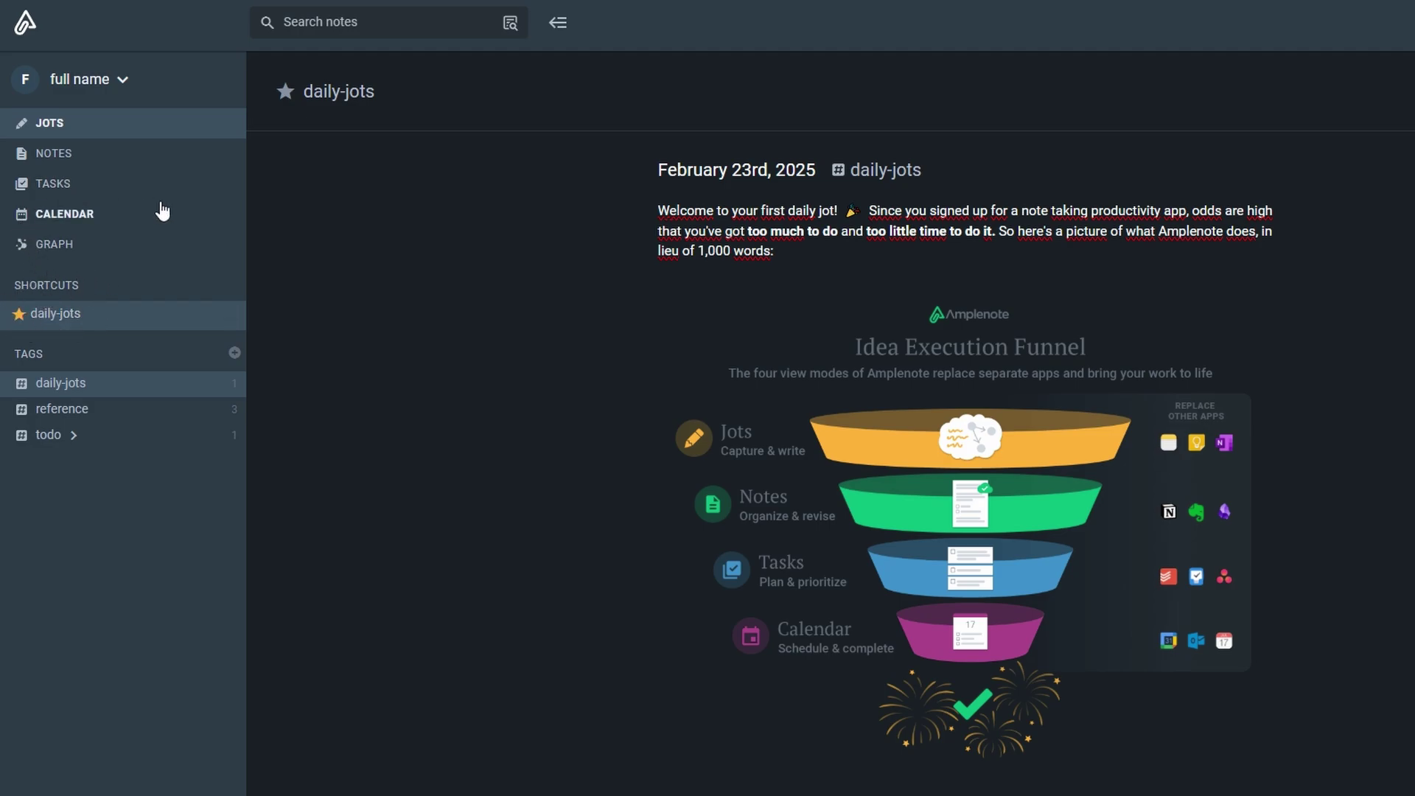
{"action": "mouse_move", "coordinate": [174, 323]}
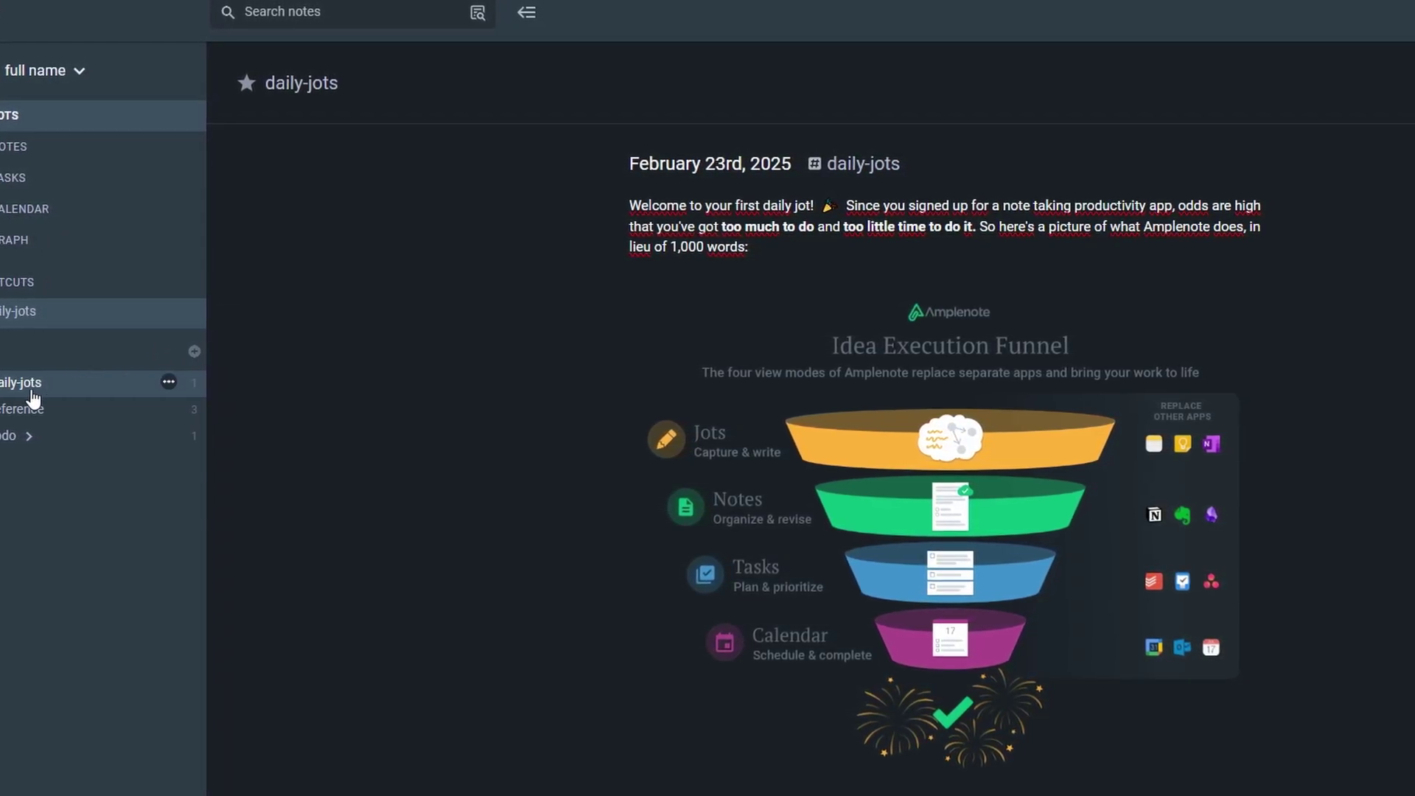
Filter by the reference then todo tags, and scroll through the Work inbox note
{"action": "left_click", "coordinate": [16, 409]}
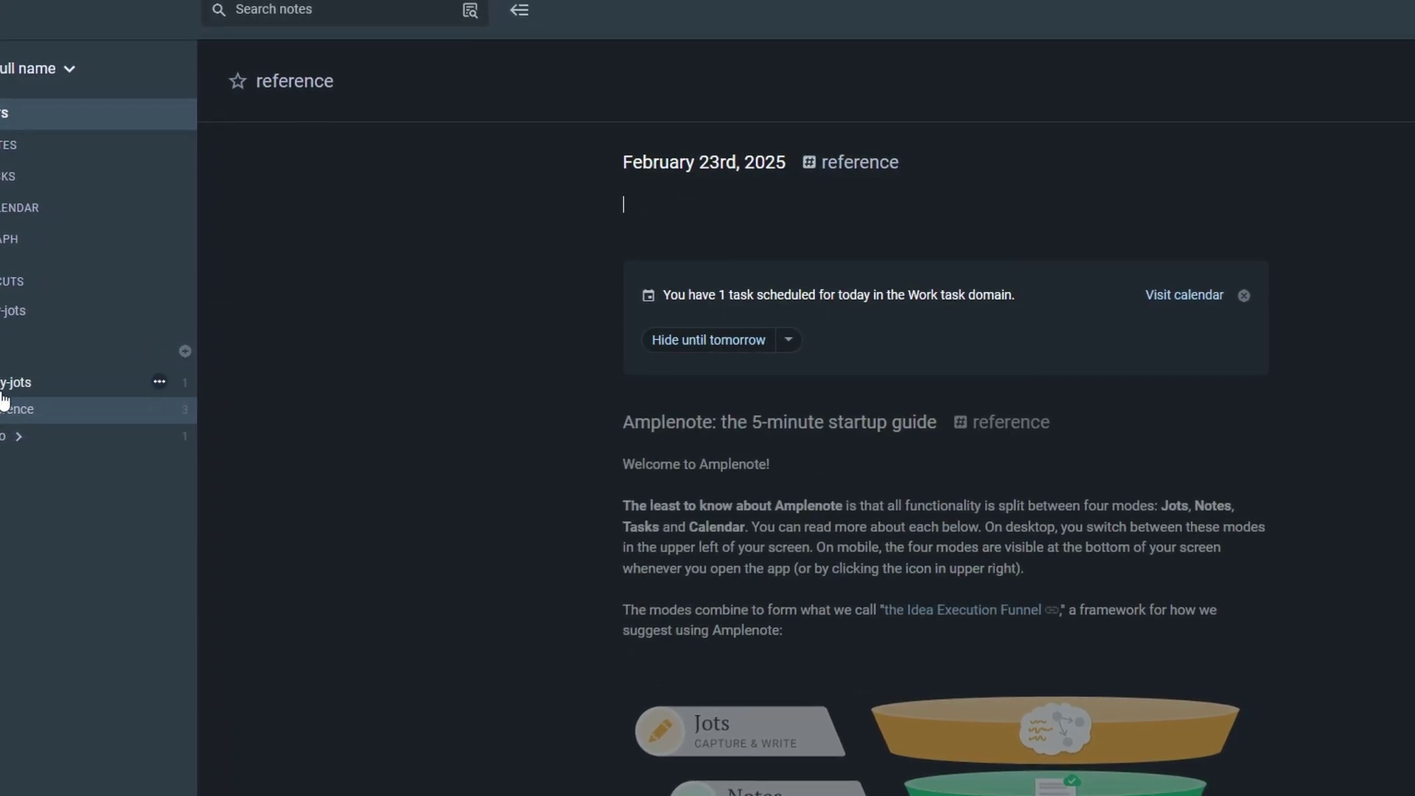
{"action": "left_click", "coordinate": [31, 440]}
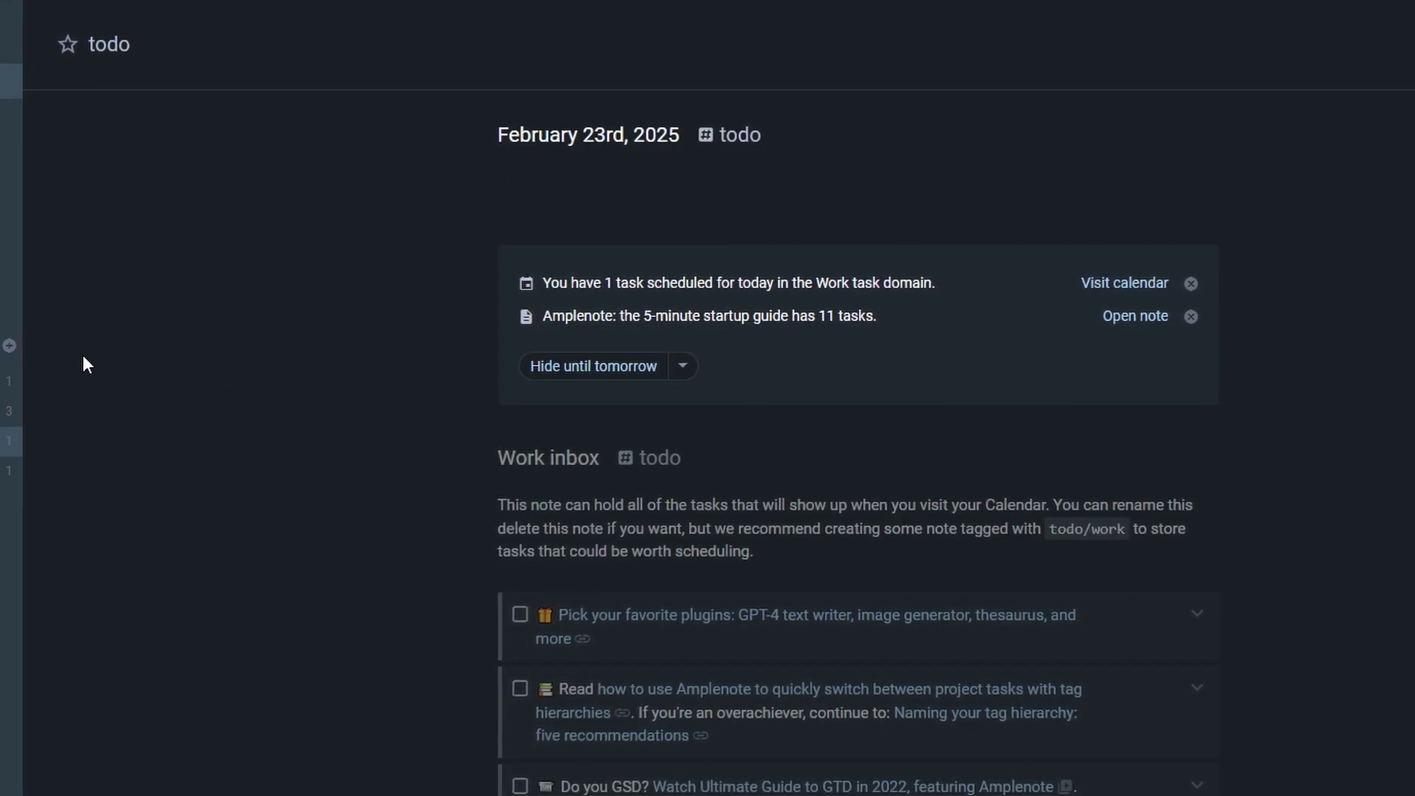
{"action": "left_click", "coordinate": [590, 459]}
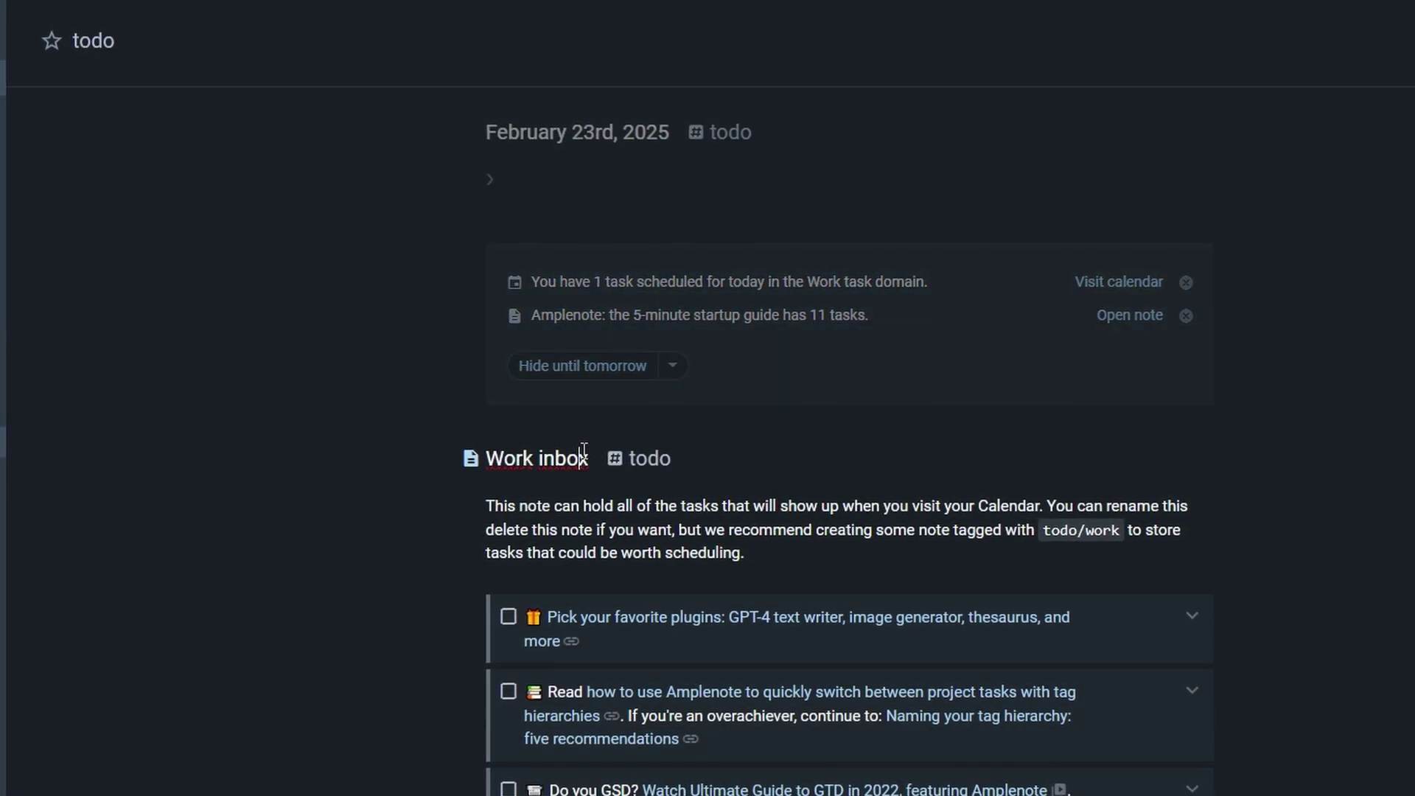
{"action": "scroll", "coordinate": [584, 457], "scroll_direction": "down", "scroll_amount": 3}
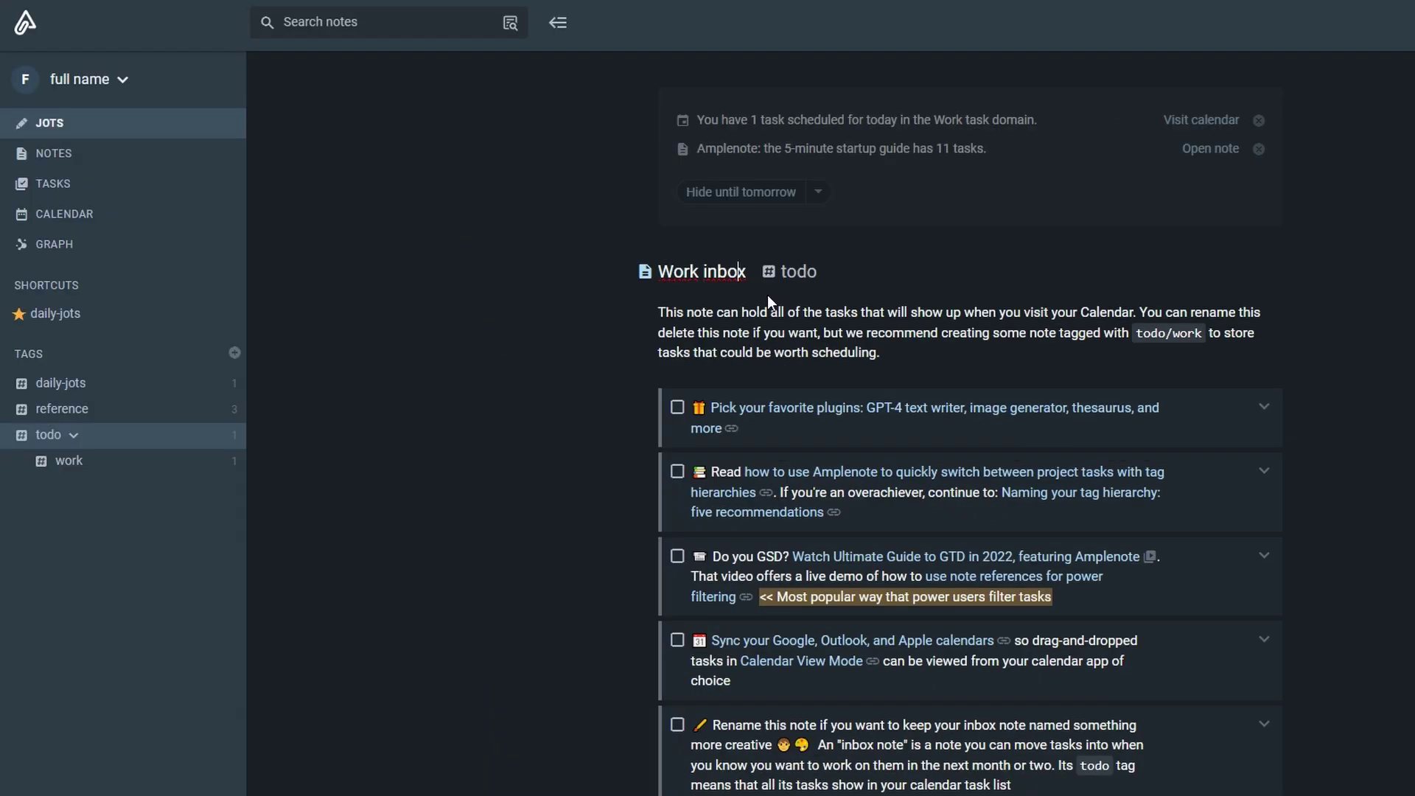
Create a tag named 'new-tag' with a dark yellow colour
{"action": "left_click", "coordinate": [234, 353]}
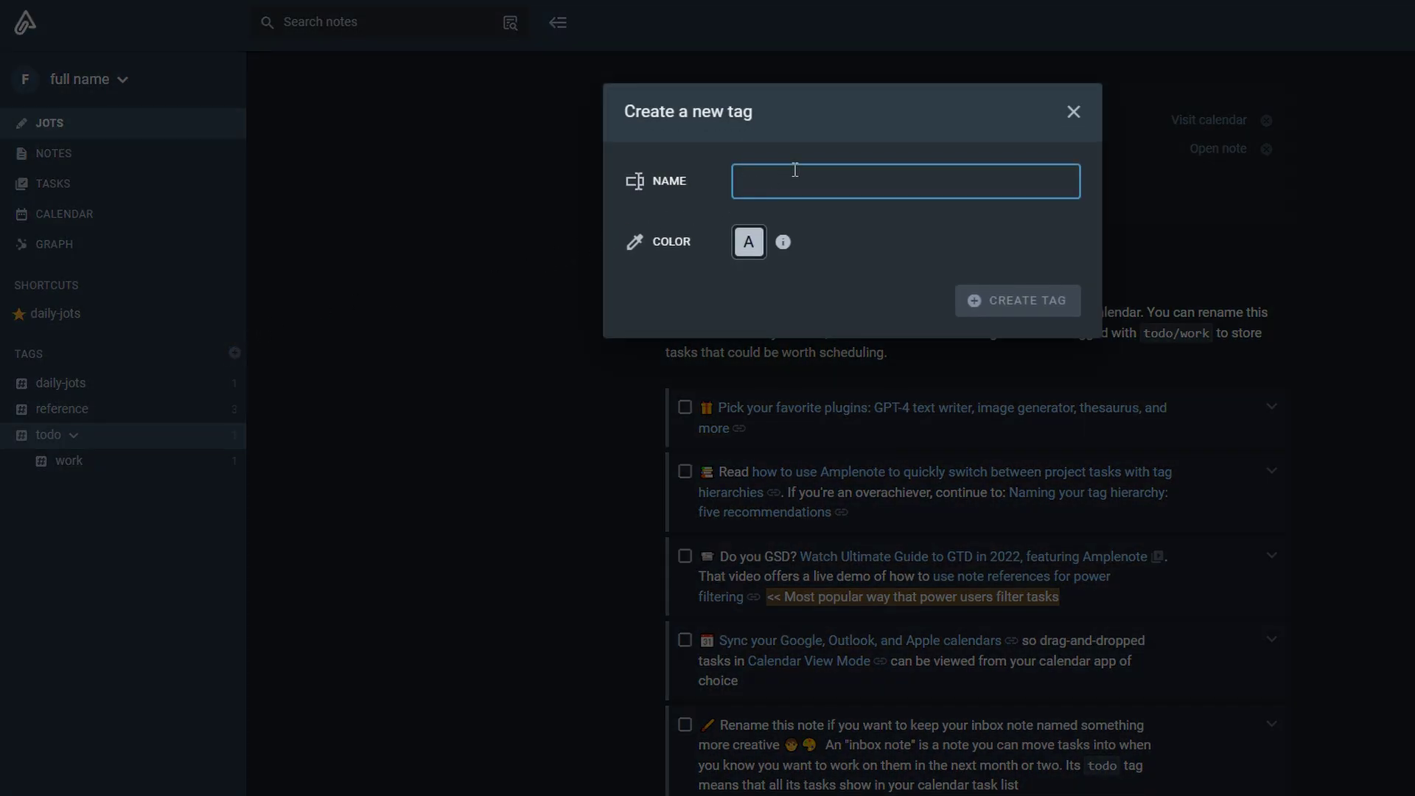
{"action": "type", "text": "new-tag"}
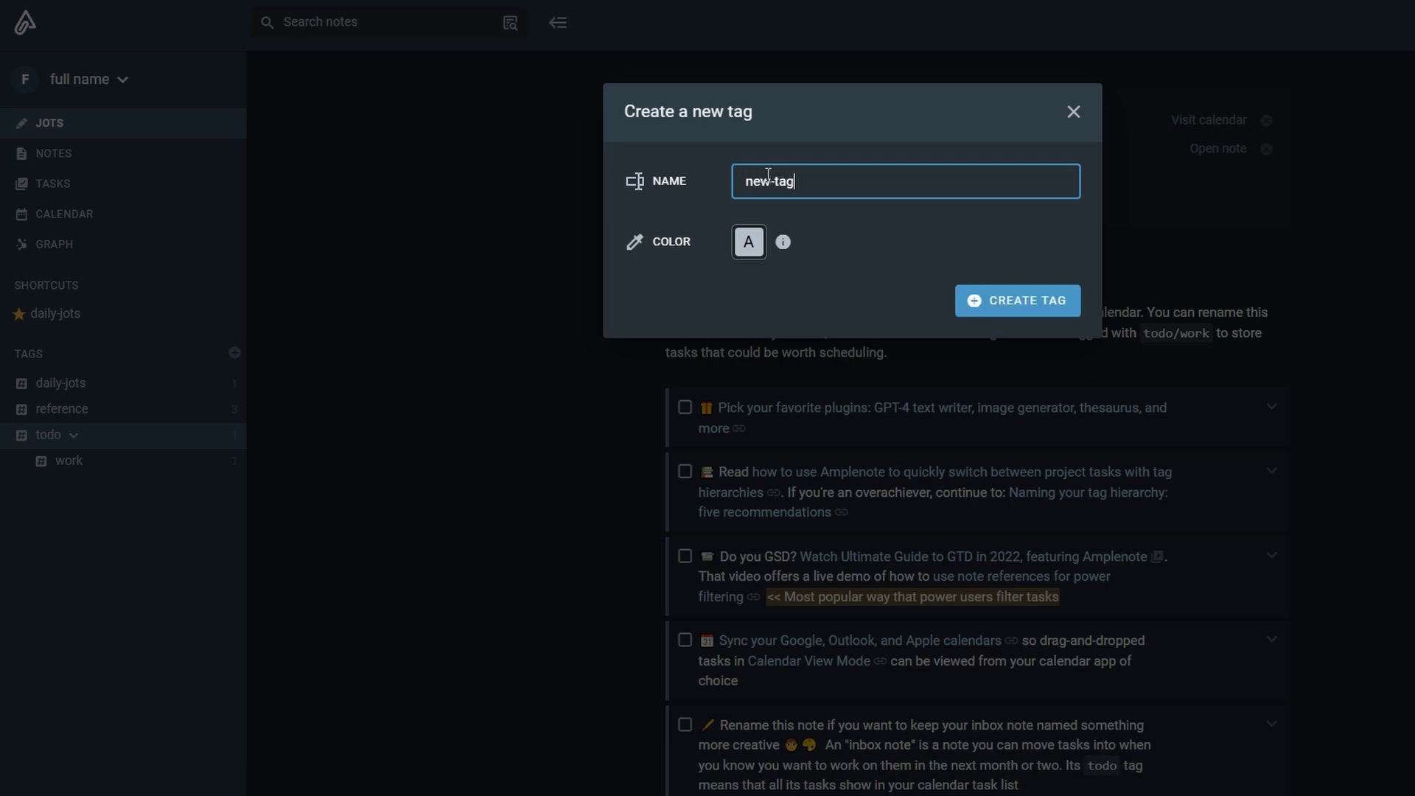
{"action": "left_click", "coordinate": [749, 244]}
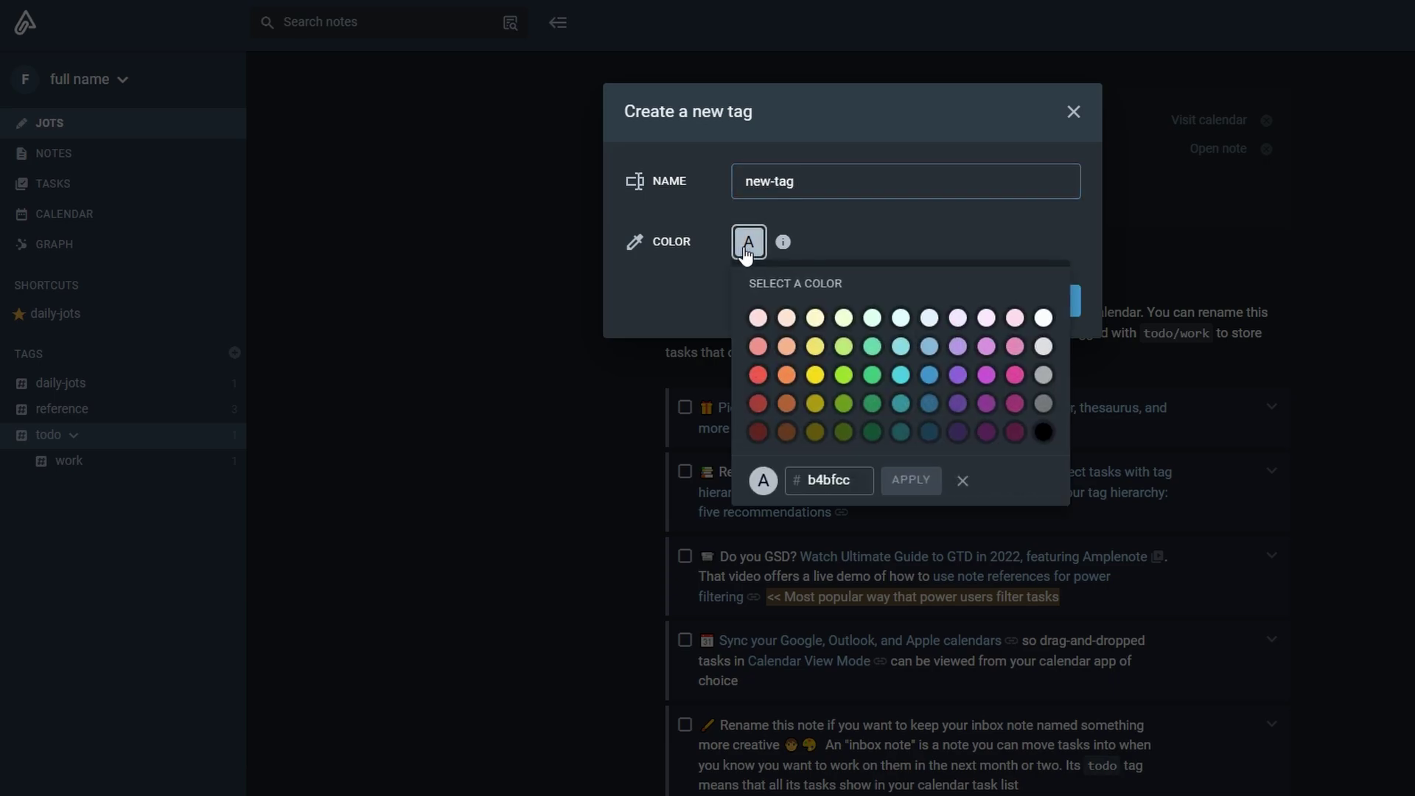
{"action": "left_click", "coordinate": [815, 403]}
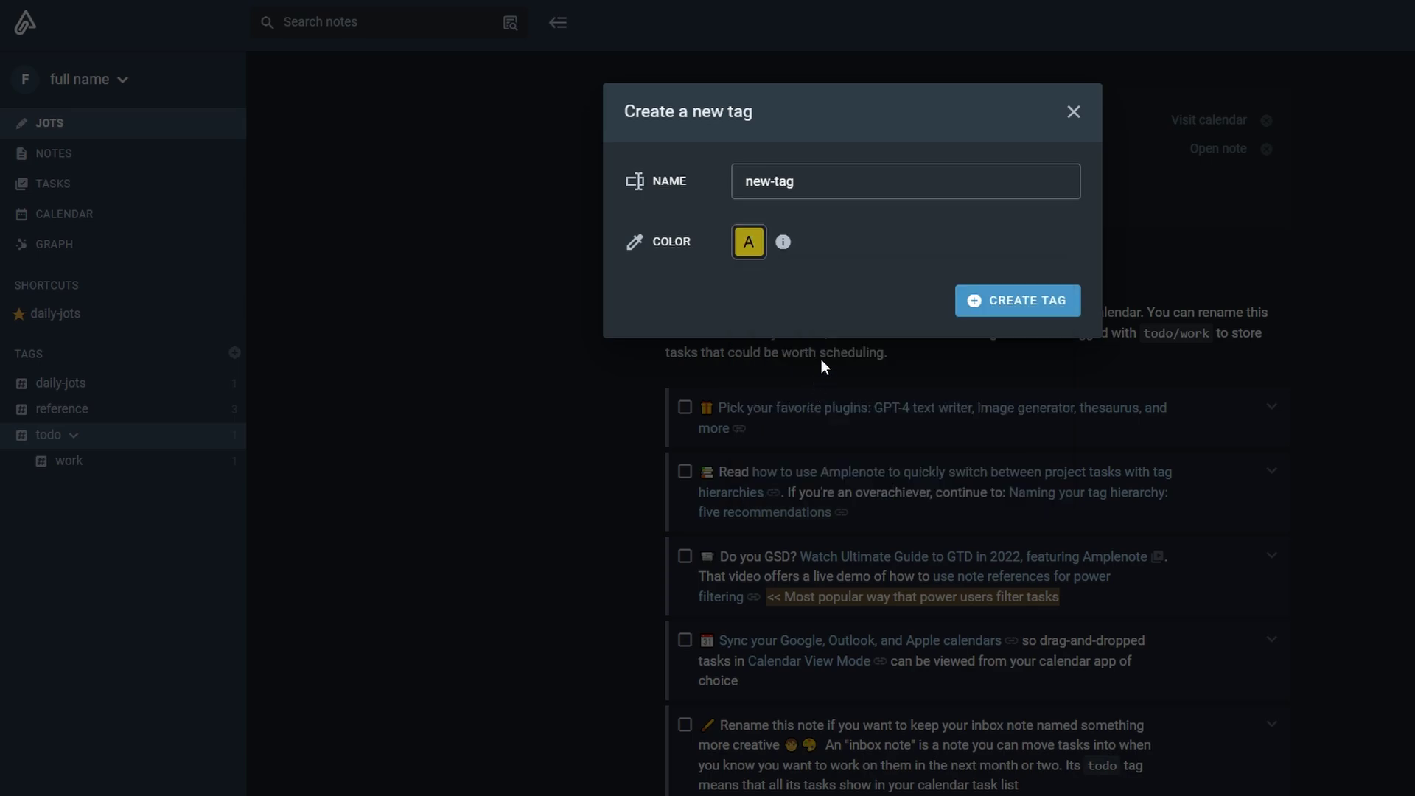
{"action": "mouse_move", "coordinate": [785, 244]}
{"action": "left_click", "coordinate": [1026, 301]}
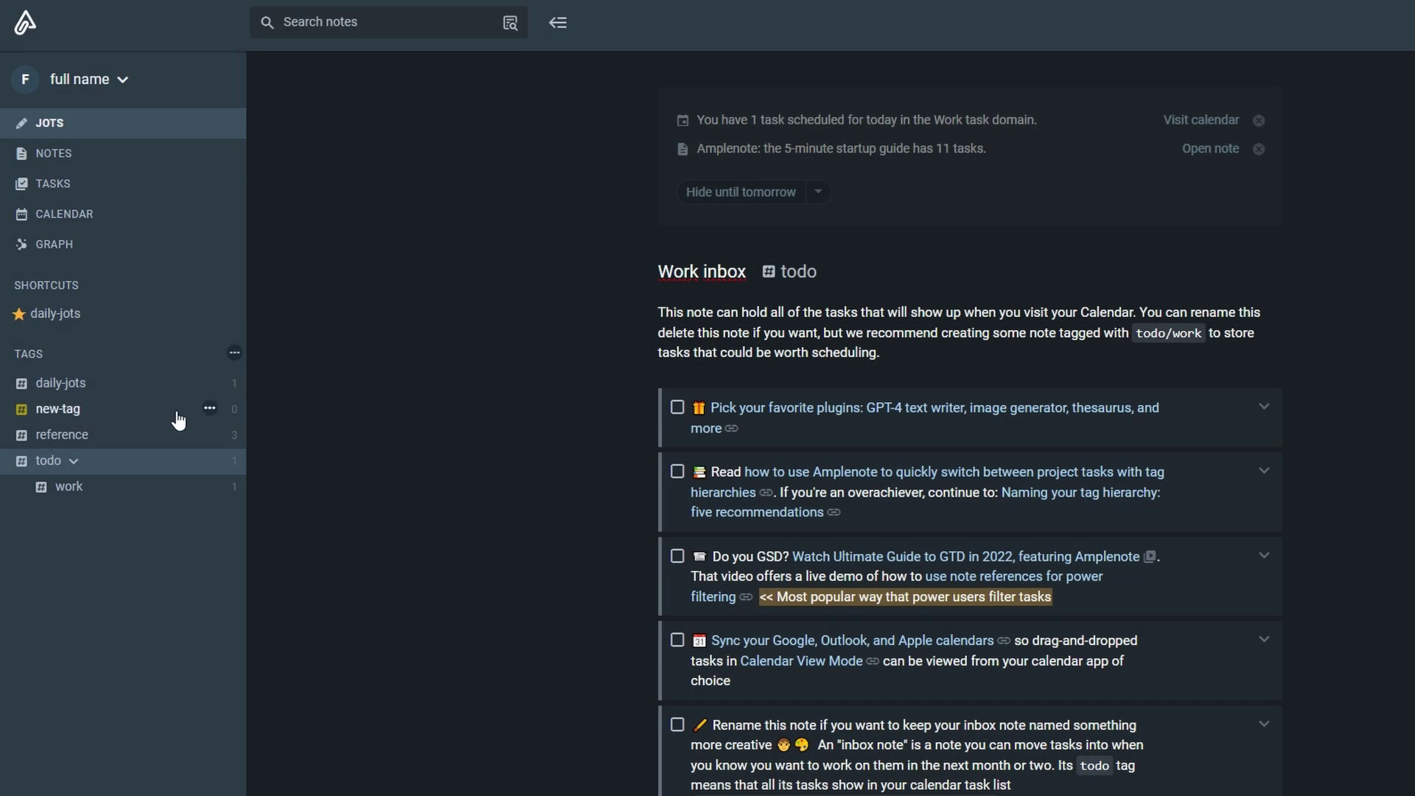
Filter notes by new-tag and open its tag settings
{"action": "left_click", "coordinate": [98, 411]}
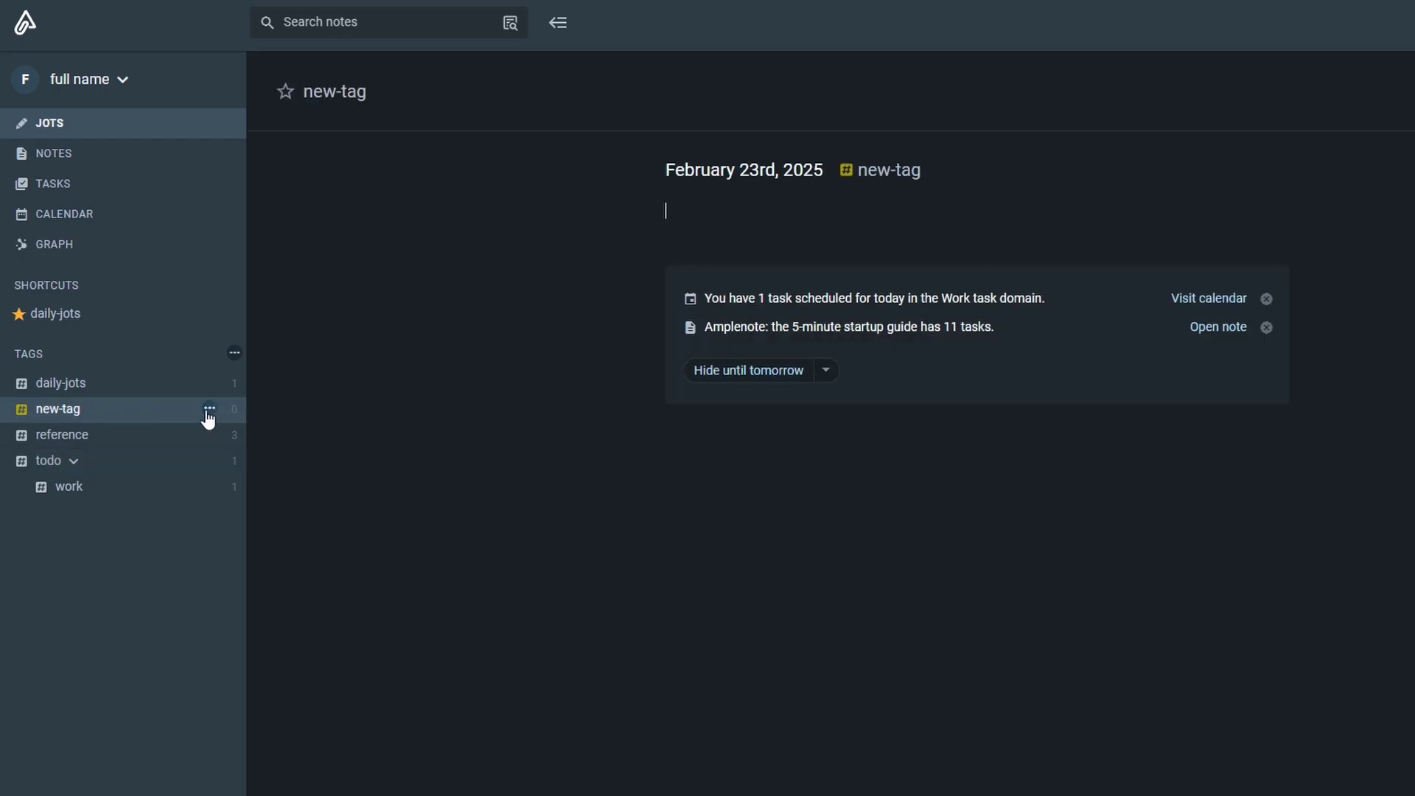
{"action": "left_click", "coordinate": [210, 410]}
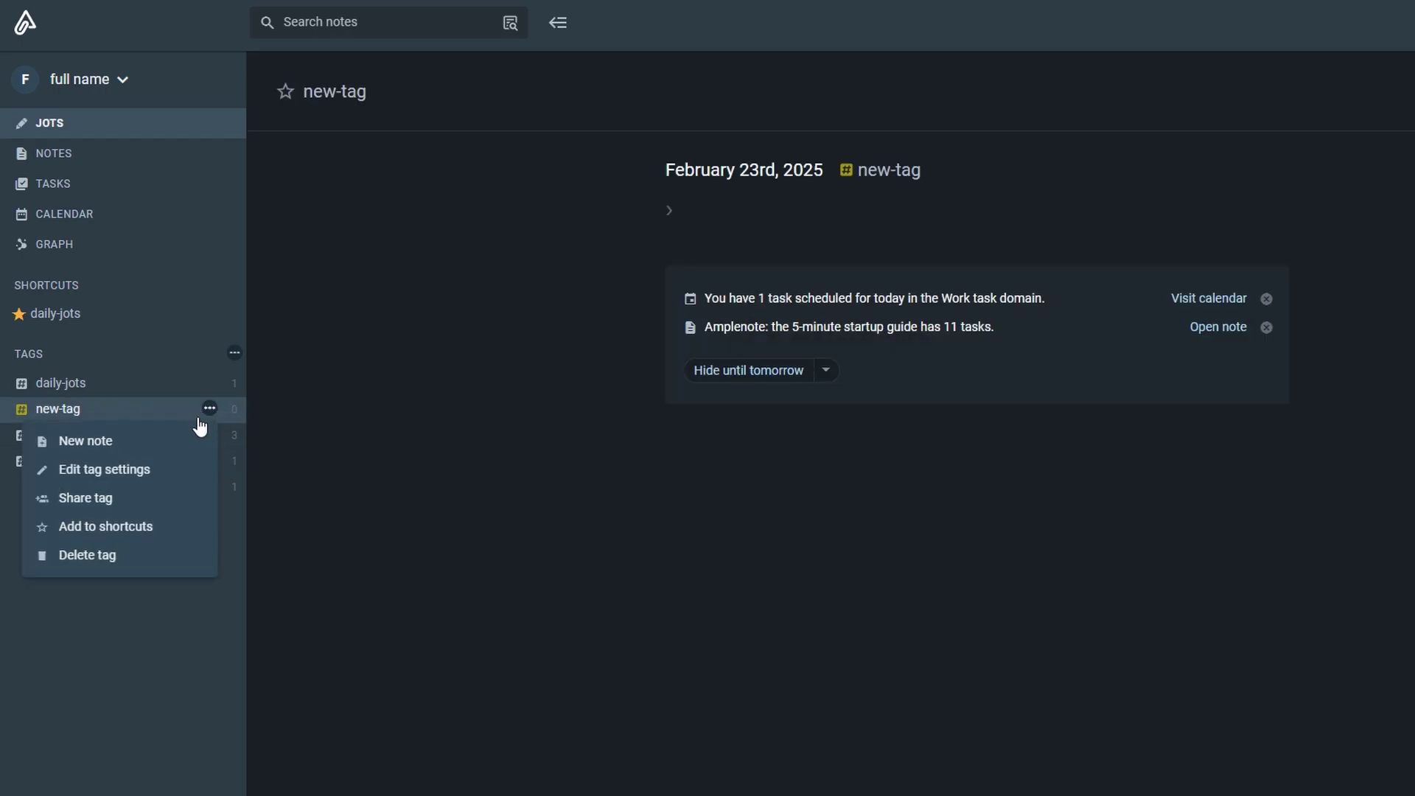
{"action": "left_click", "coordinate": [75, 468]}
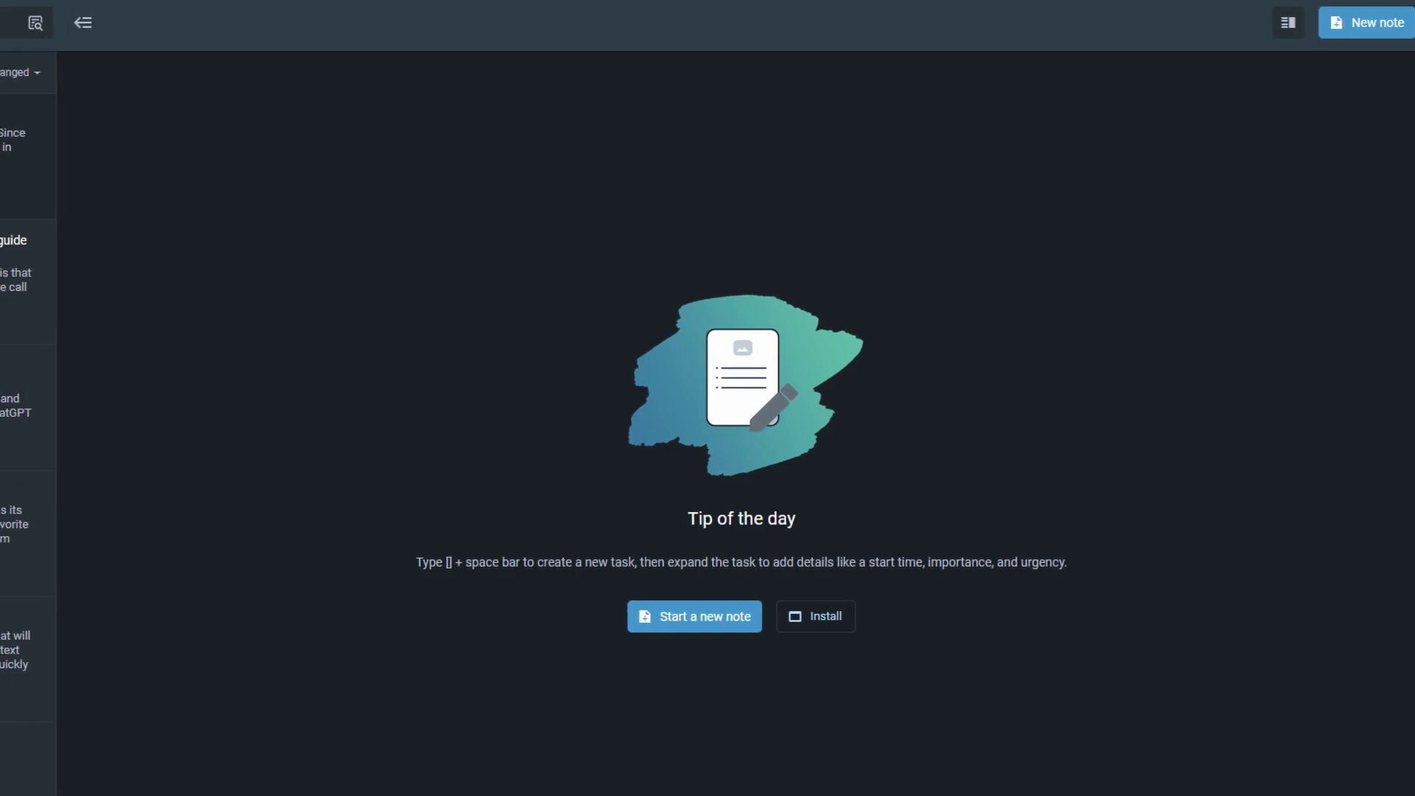
Create a new note titled 'new node', opening the tag entry and dismissing it without adding a tag
{"action": "left_click", "coordinate": [1334, 24]}
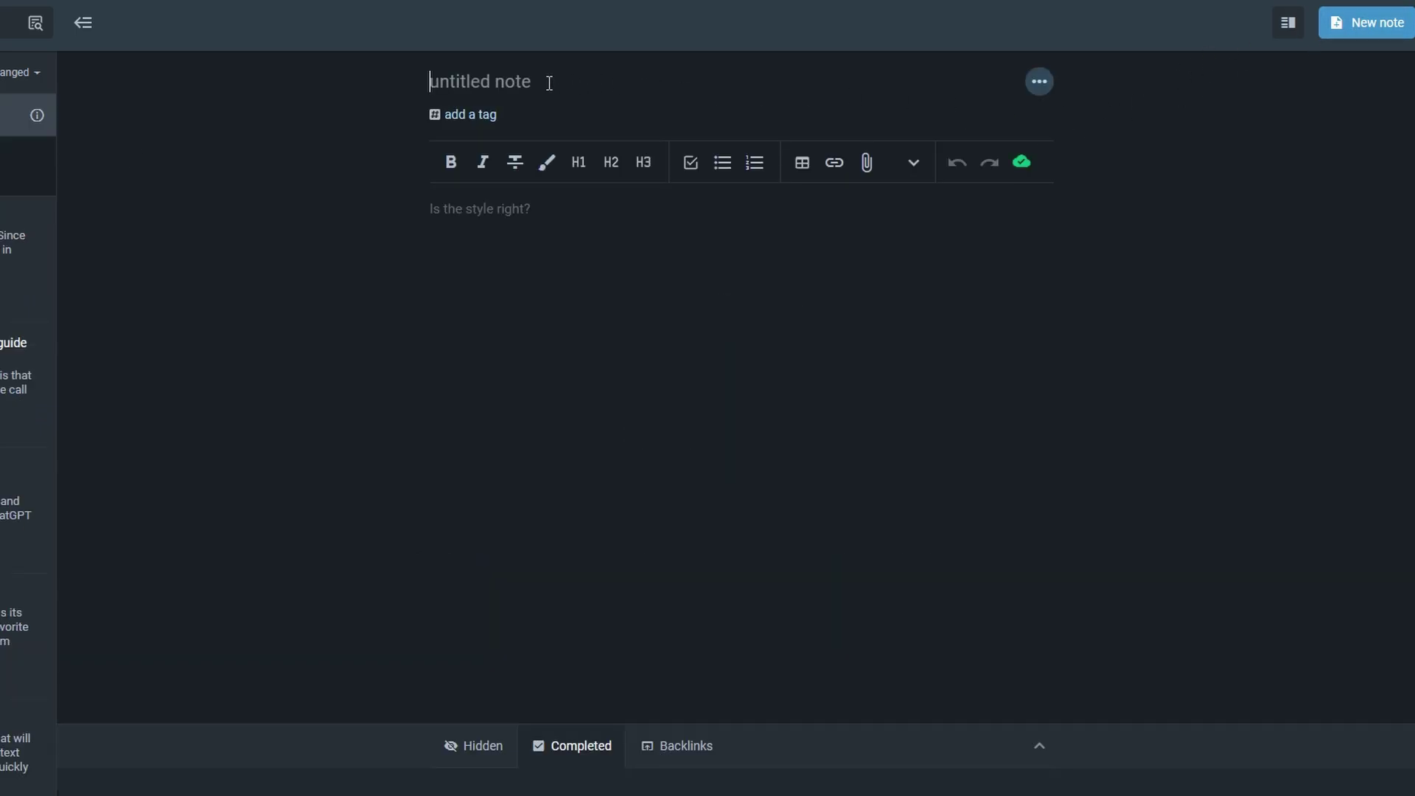
{"action": "type", "text": "new node"}
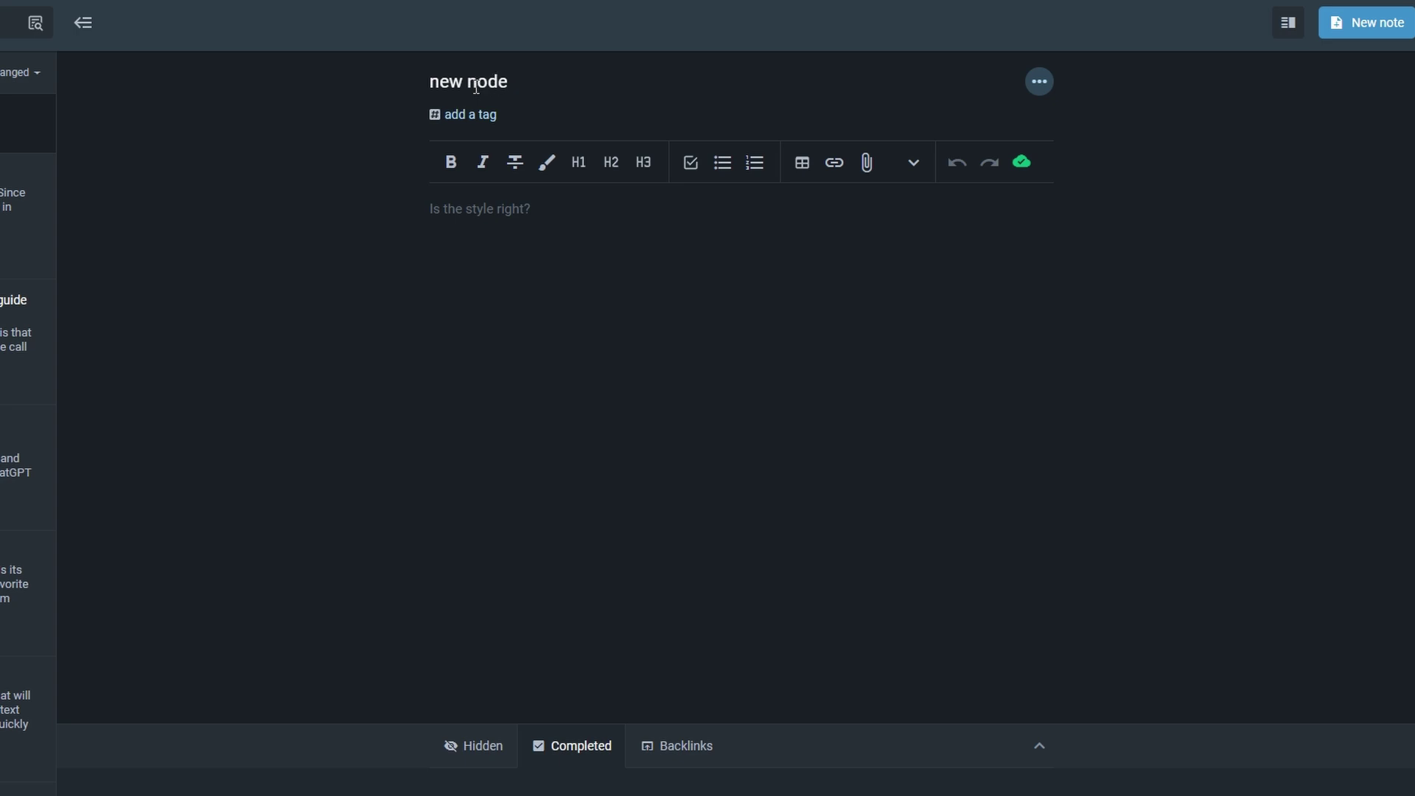
{"action": "key", "text": "Return"}
{"action": "left_click", "coordinate": [460, 114]}
{"action": "left_click", "coordinate": [440, 112]}
Toggle H1, H2, H3, bold and italic on the body line, then make it a bullet, then numbered, list
{"action": "left_click", "coordinate": [481, 212]}
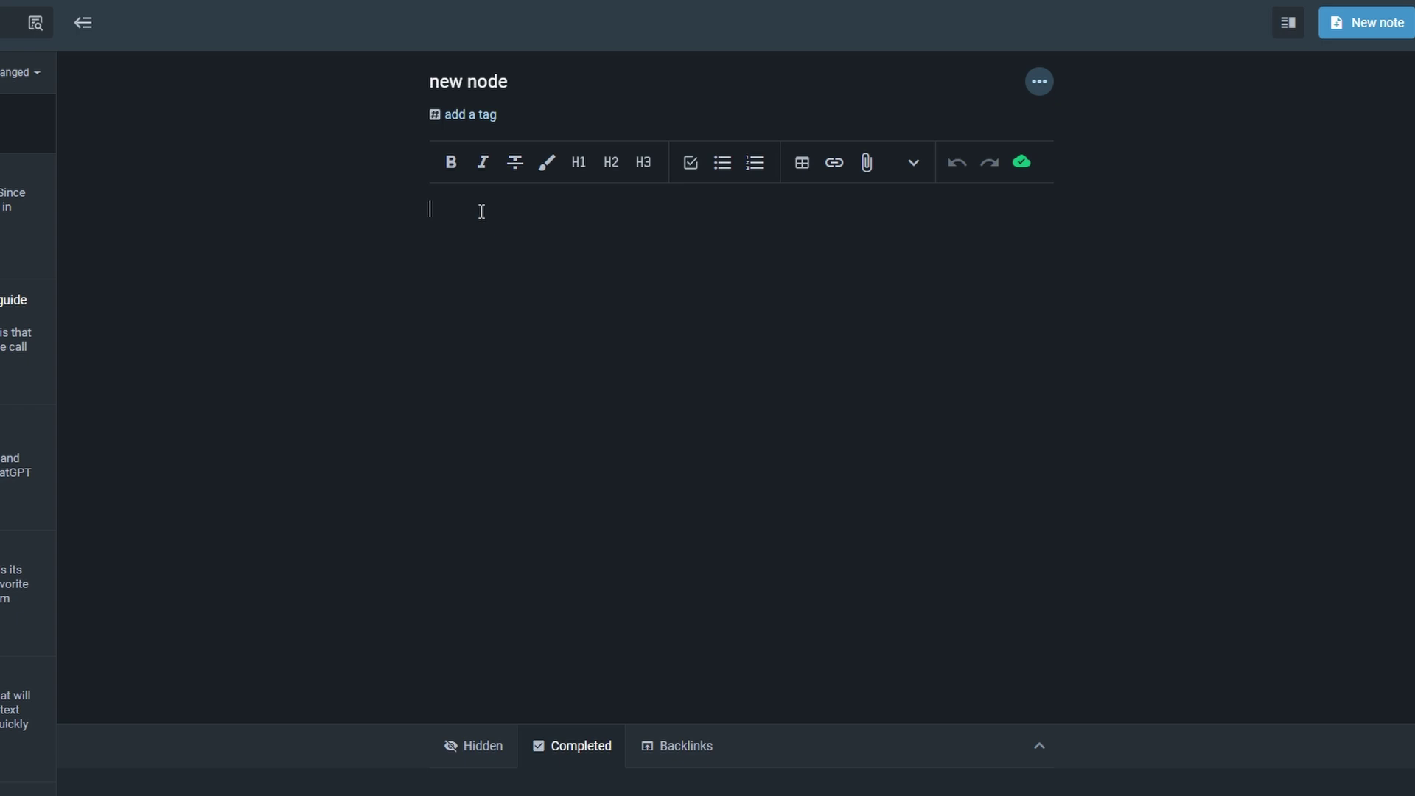
{"action": "left_click", "coordinate": [580, 162]}
{"action": "left_click", "coordinate": [619, 159]}
{"action": "left_click", "coordinate": [644, 162]}
{"action": "left_click", "coordinate": [454, 163]}
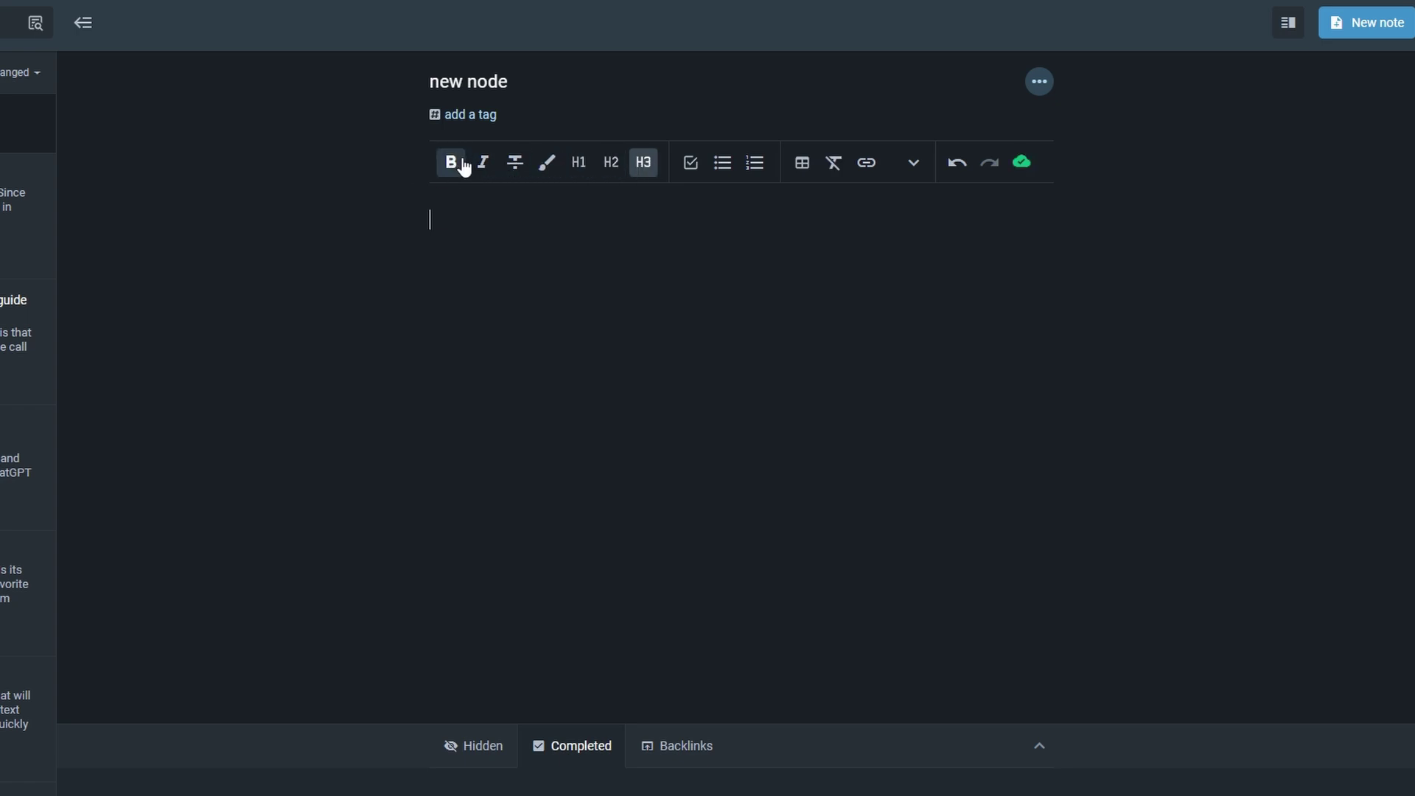
{"action": "left_click", "coordinate": [483, 163]}
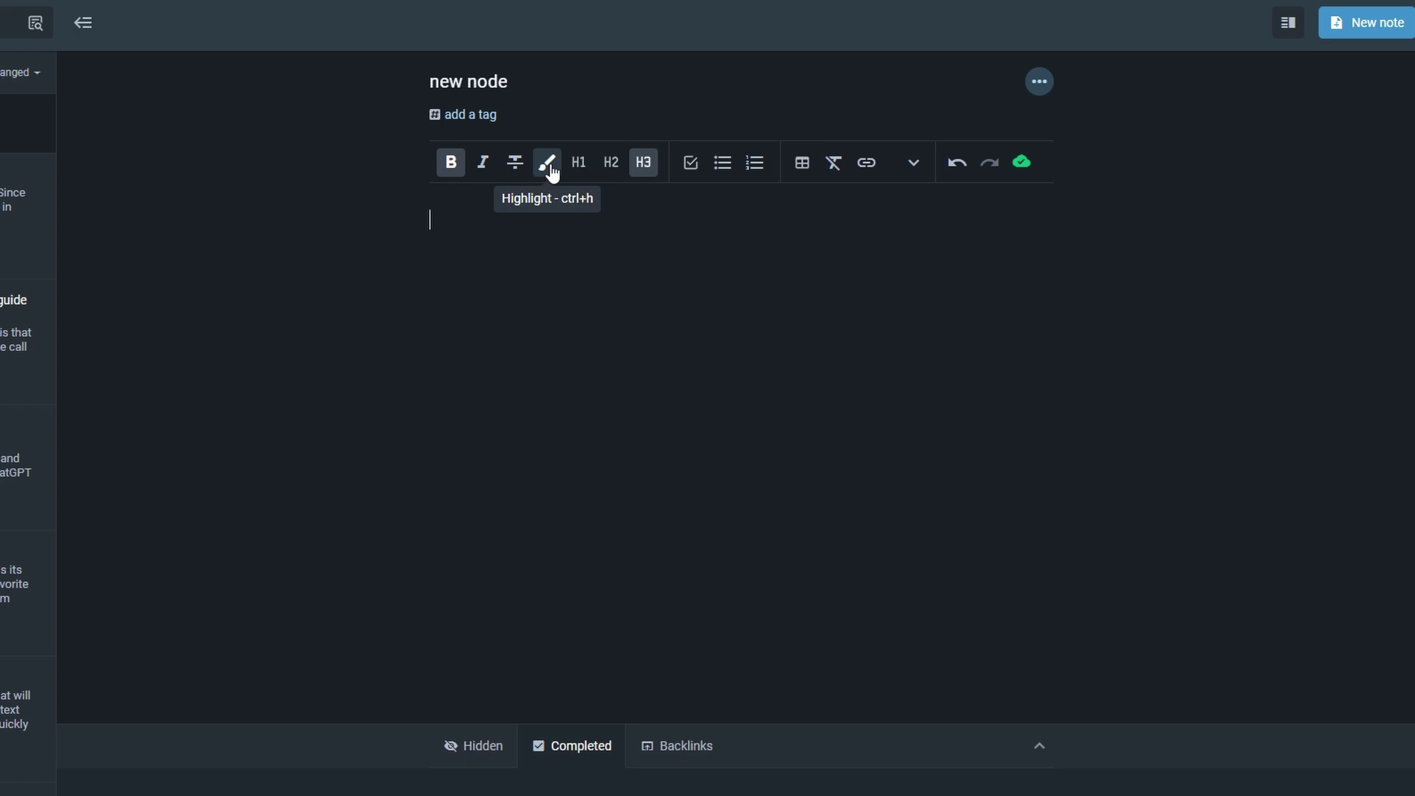
{"action": "left_click", "coordinate": [722, 163]}
{"action": "left_click", "coordinate": [762, 164]}
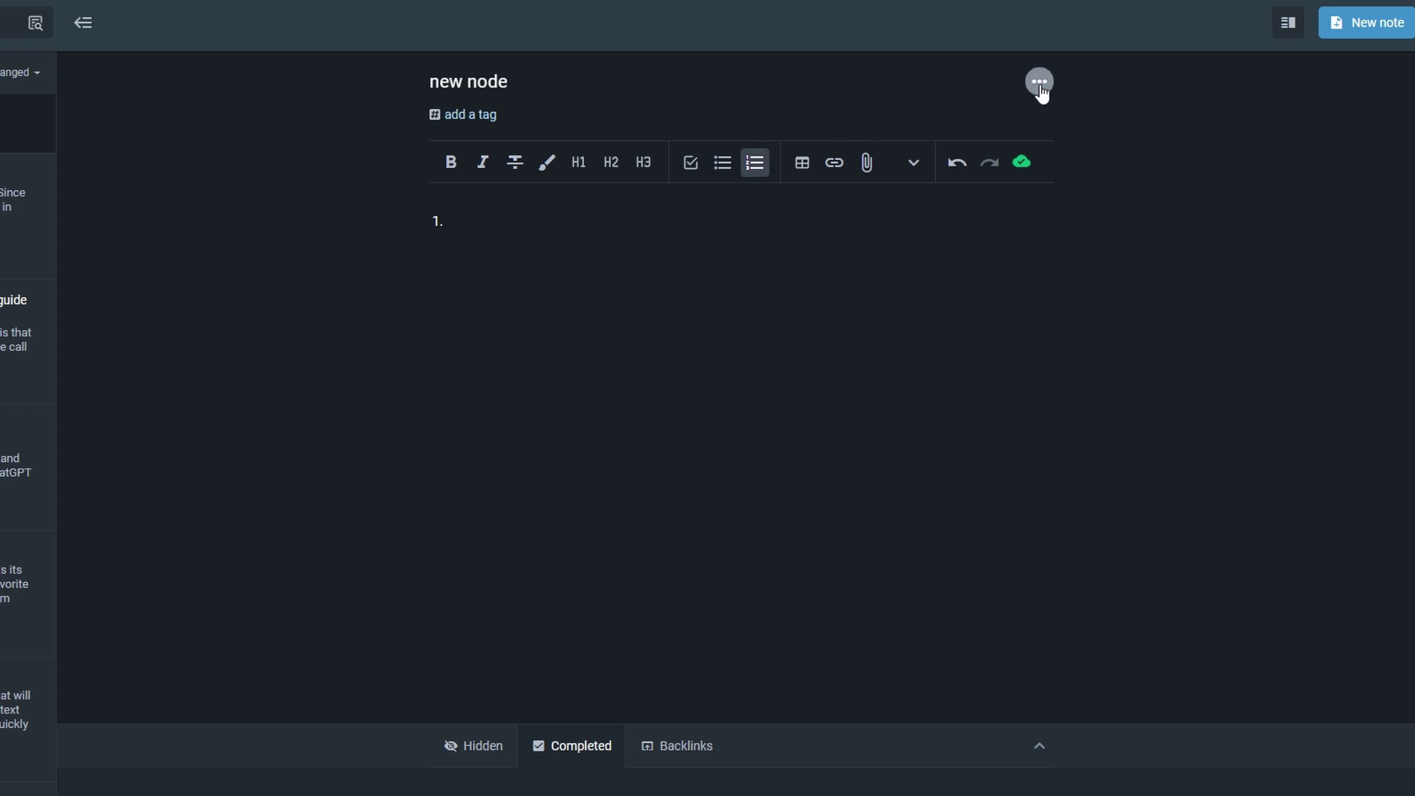
Open Add collaborators from the note's '...' menu and focus the user names field
{"action": "left_click", "coordinate": [1040, 83]}
{"action": "left_click", "coordinate": [1076, 157]}
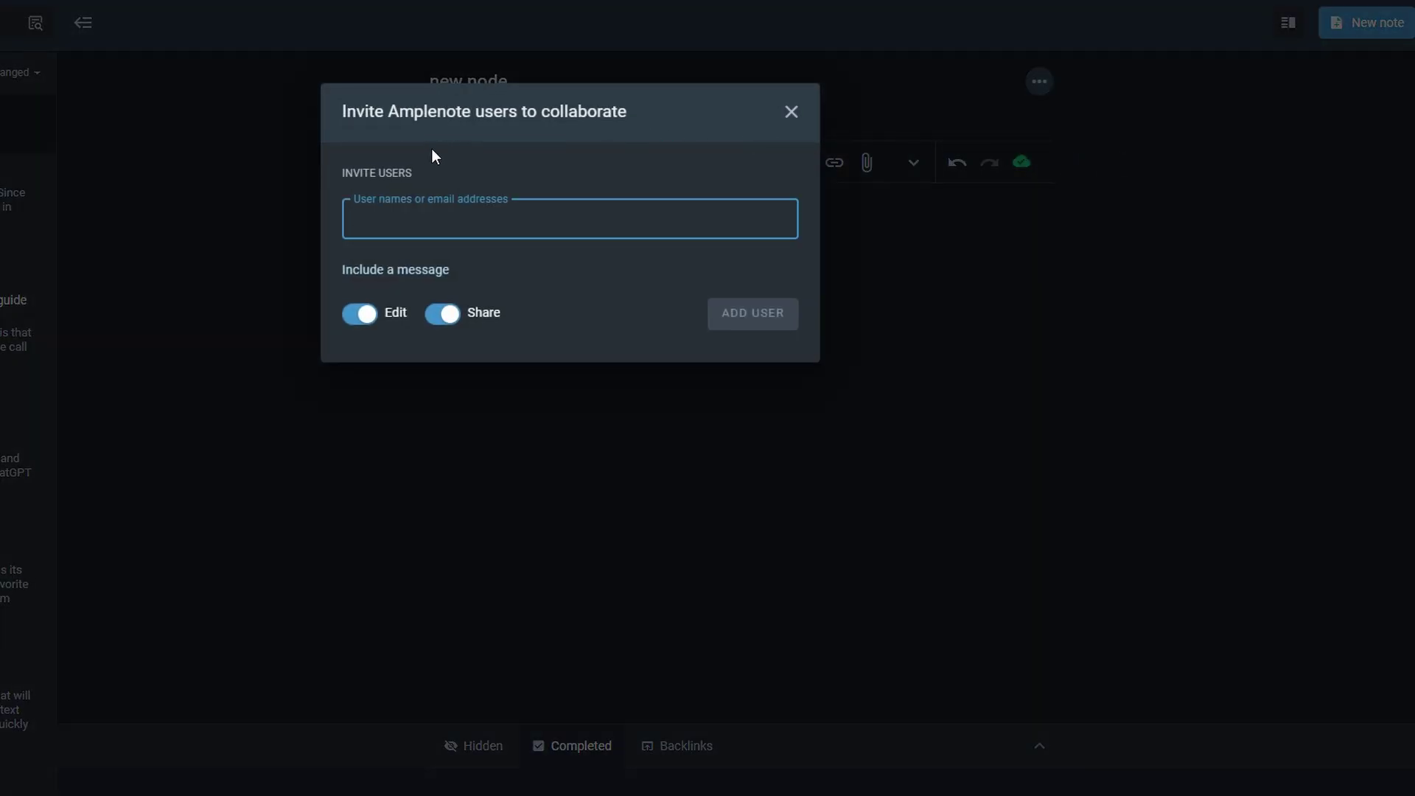
{"action": "left_click_drag", "start_coordinate": [355, 201], "coordinate": [401, 198]}
{"action": "left_click", "coordinate": [509, 202]}
{"action": "left_click", "coordinate": [803, 119]}
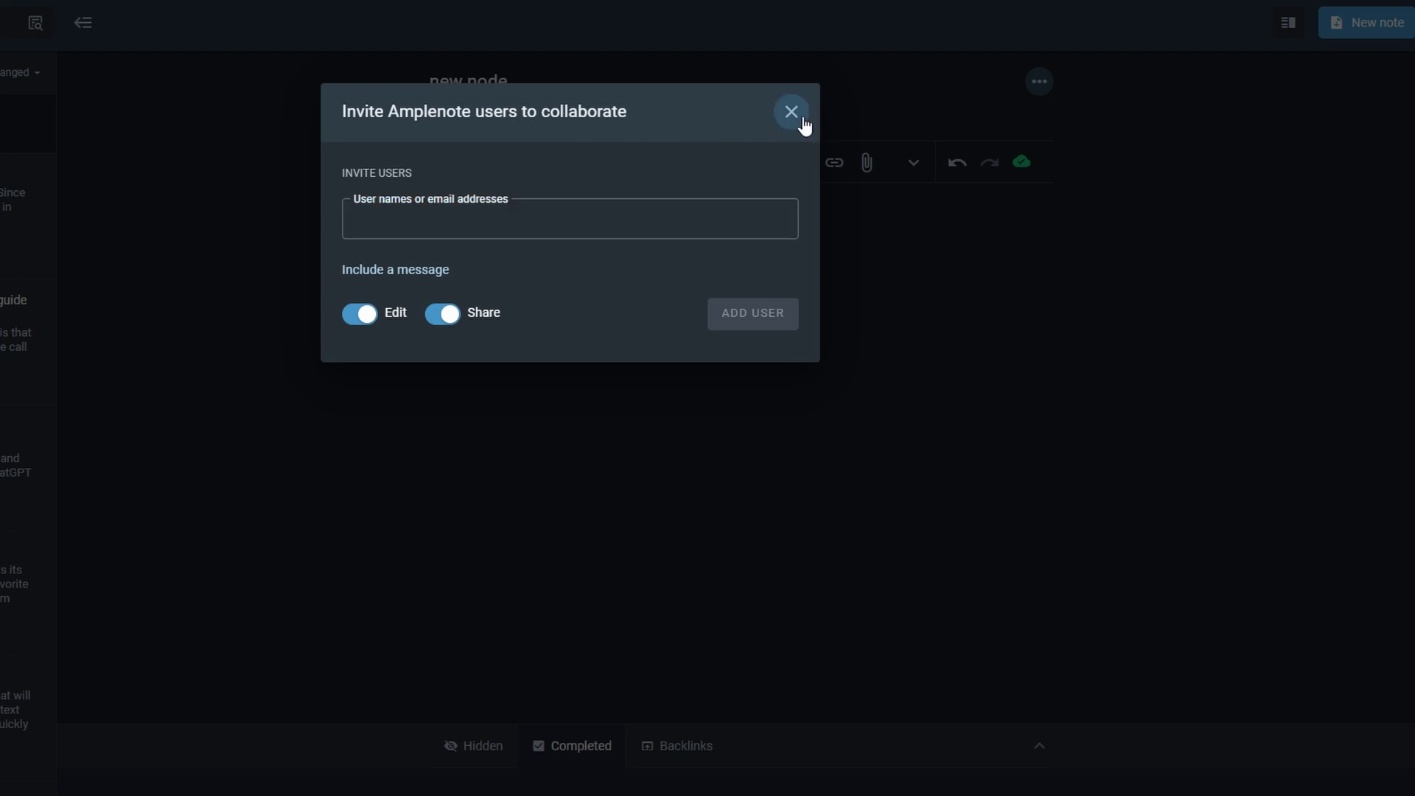
Close the Invite dialog and the Publish note upgrade prompt, returning to 'new node'
{"action": "left_click", "coordinate": [803, 120]}
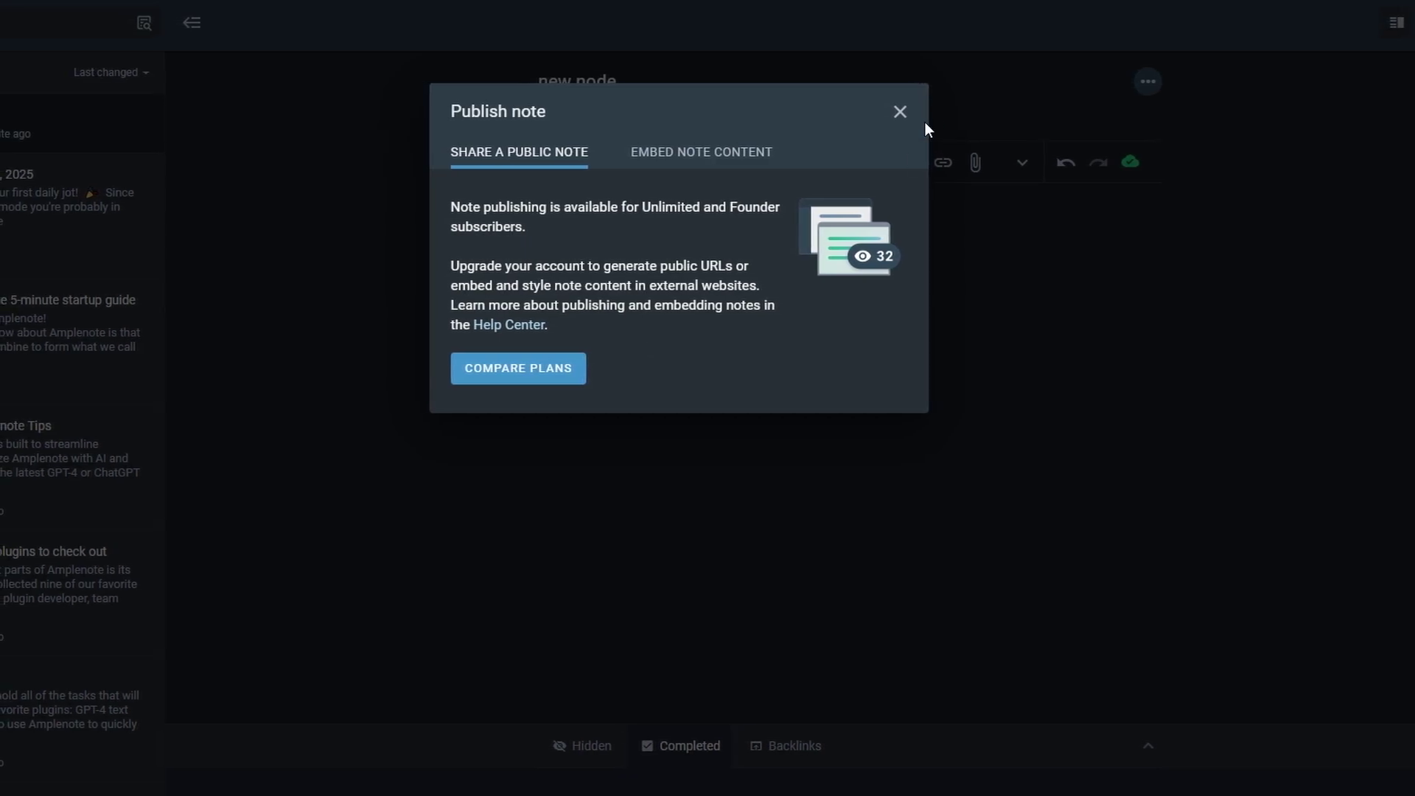
{"action": "left_click", "coordinate": [910, 110]}
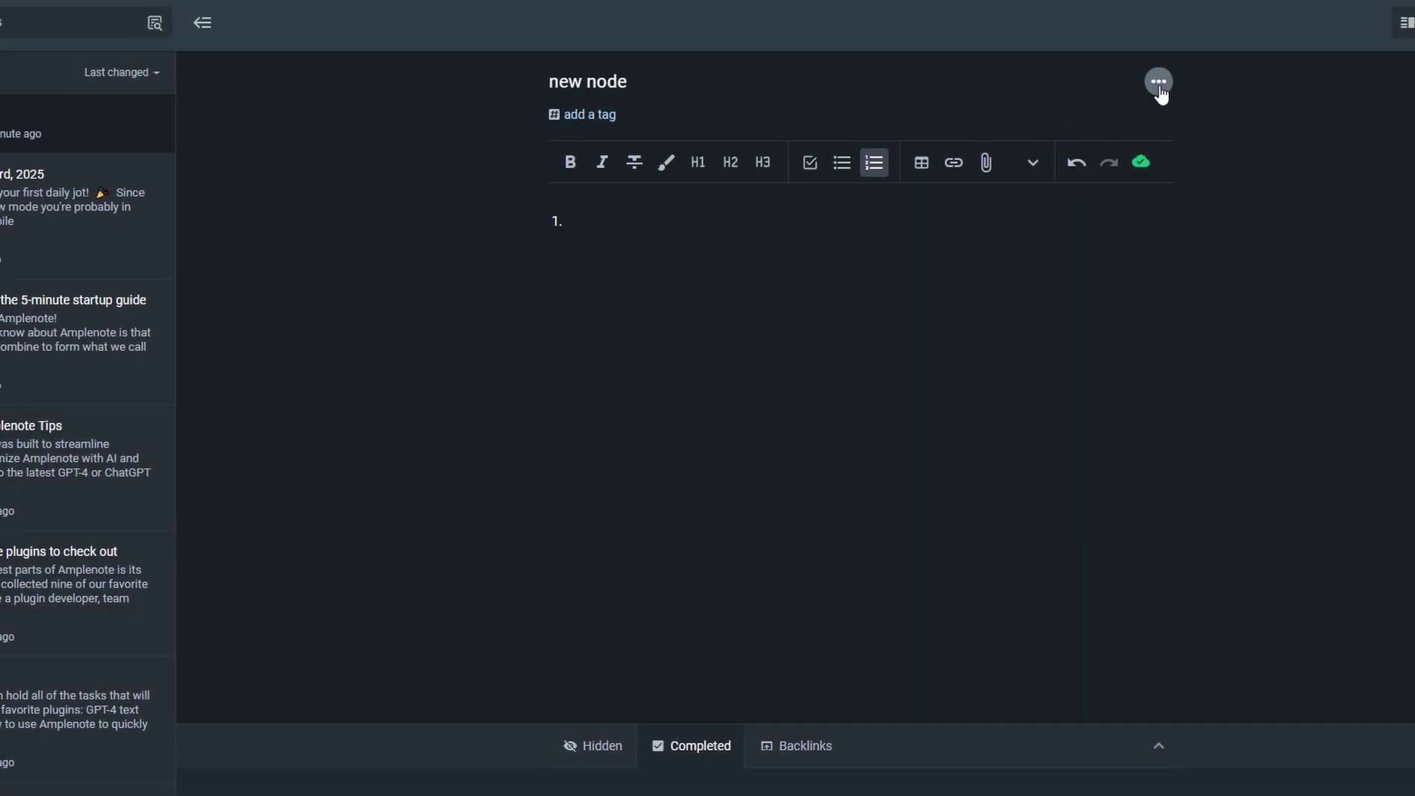
{"action": "left_click", "coordinate": [1150, 82]}
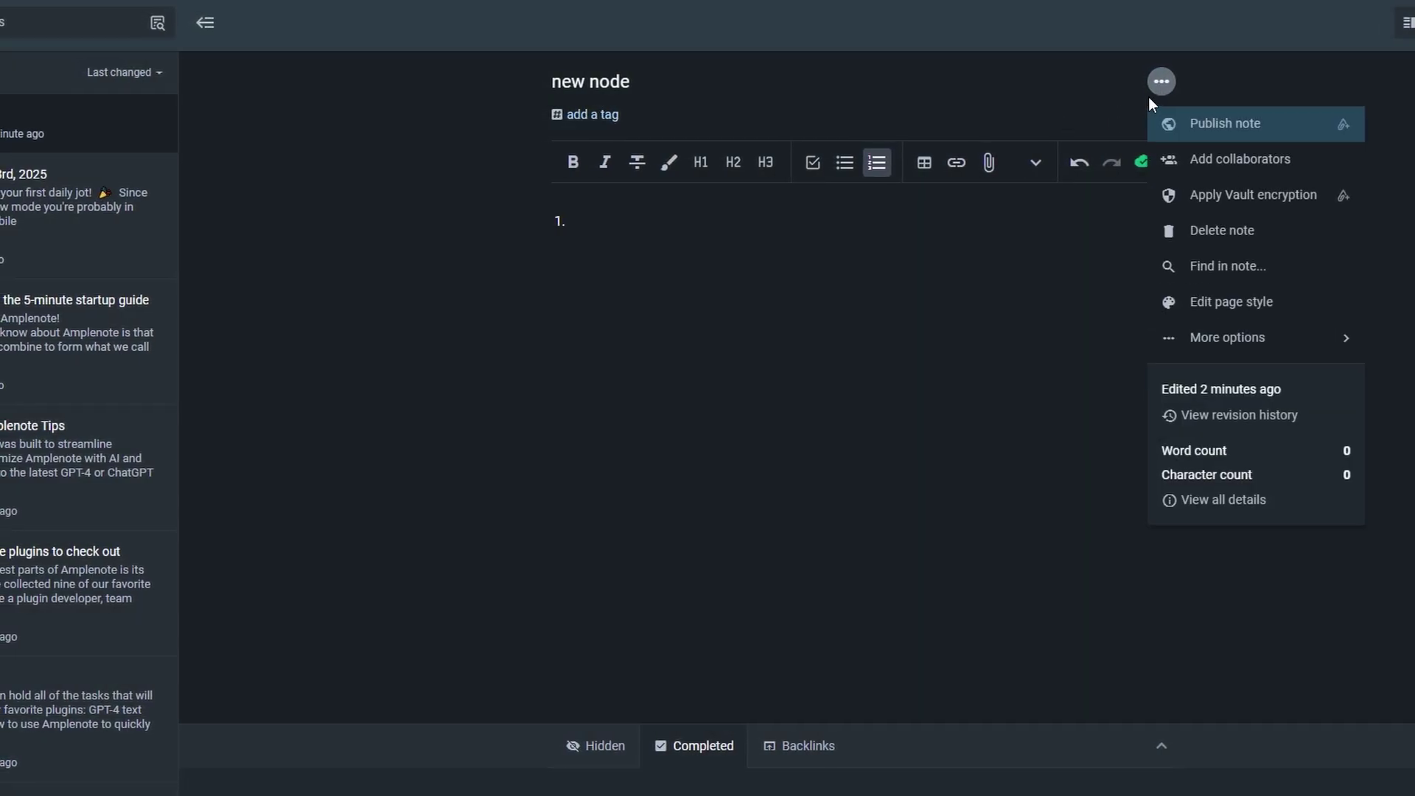
{"action": "left_click", "coordinate": [1212, 124]}
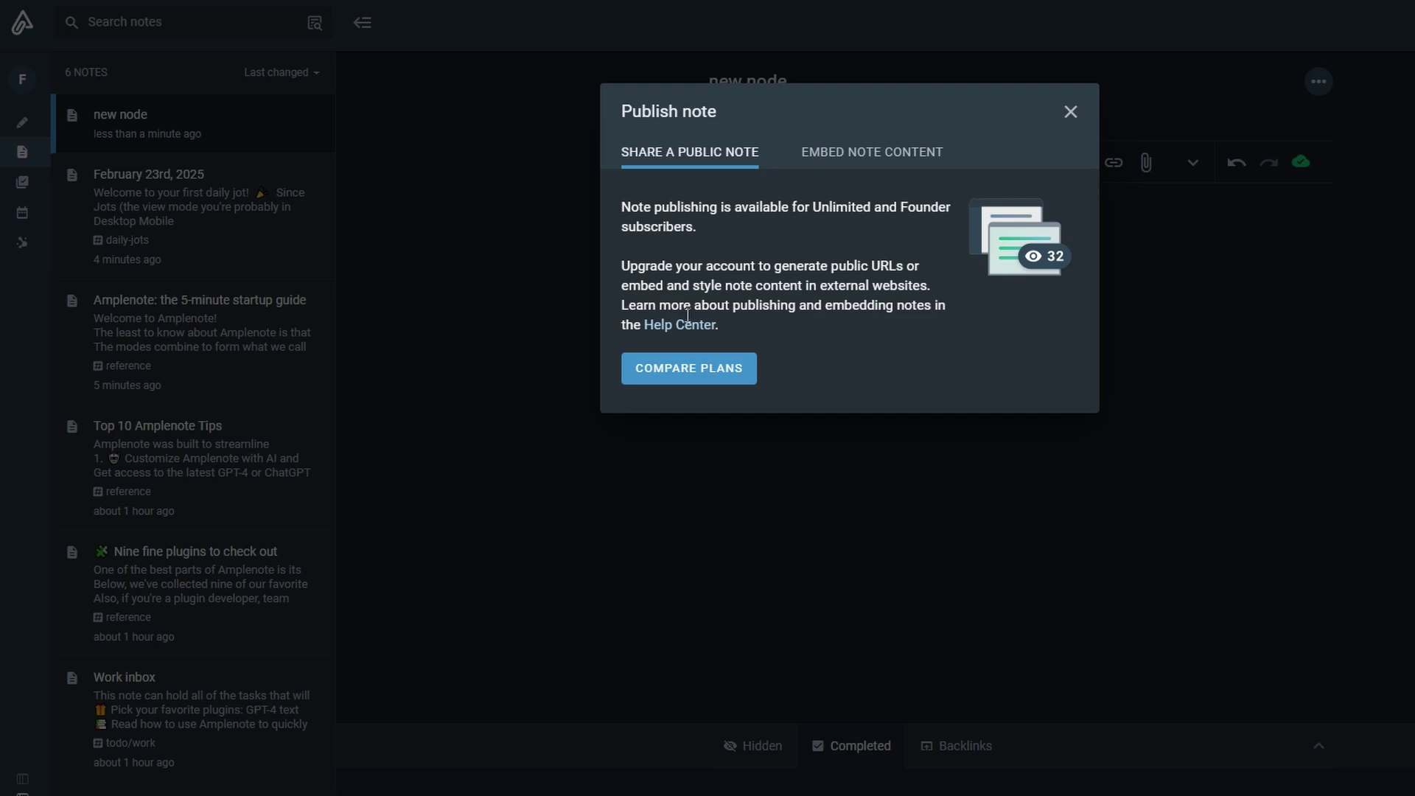
{"action": "left_click", "coordinate": [900, 147]}
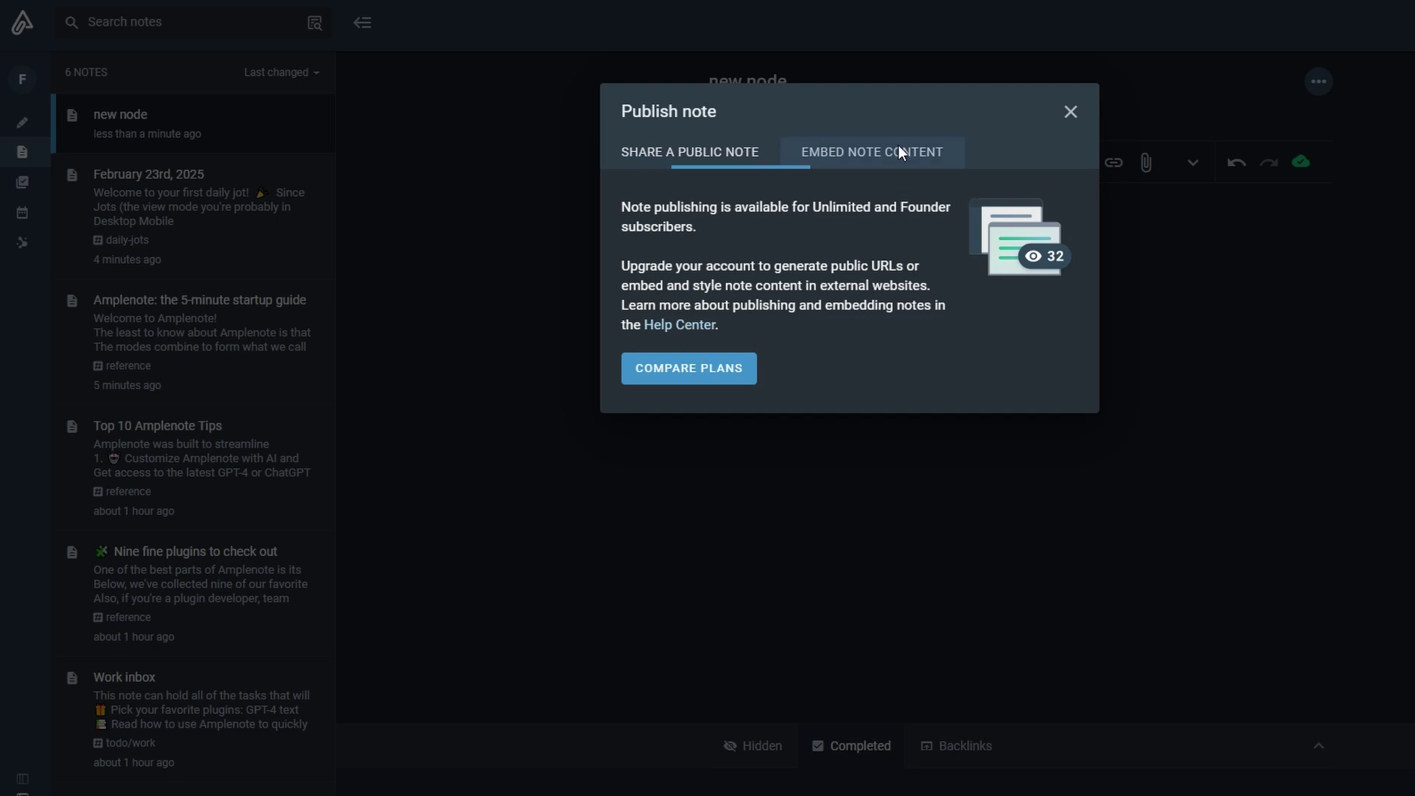
{"action": "left_click", "coordinate": [1070, 111]}
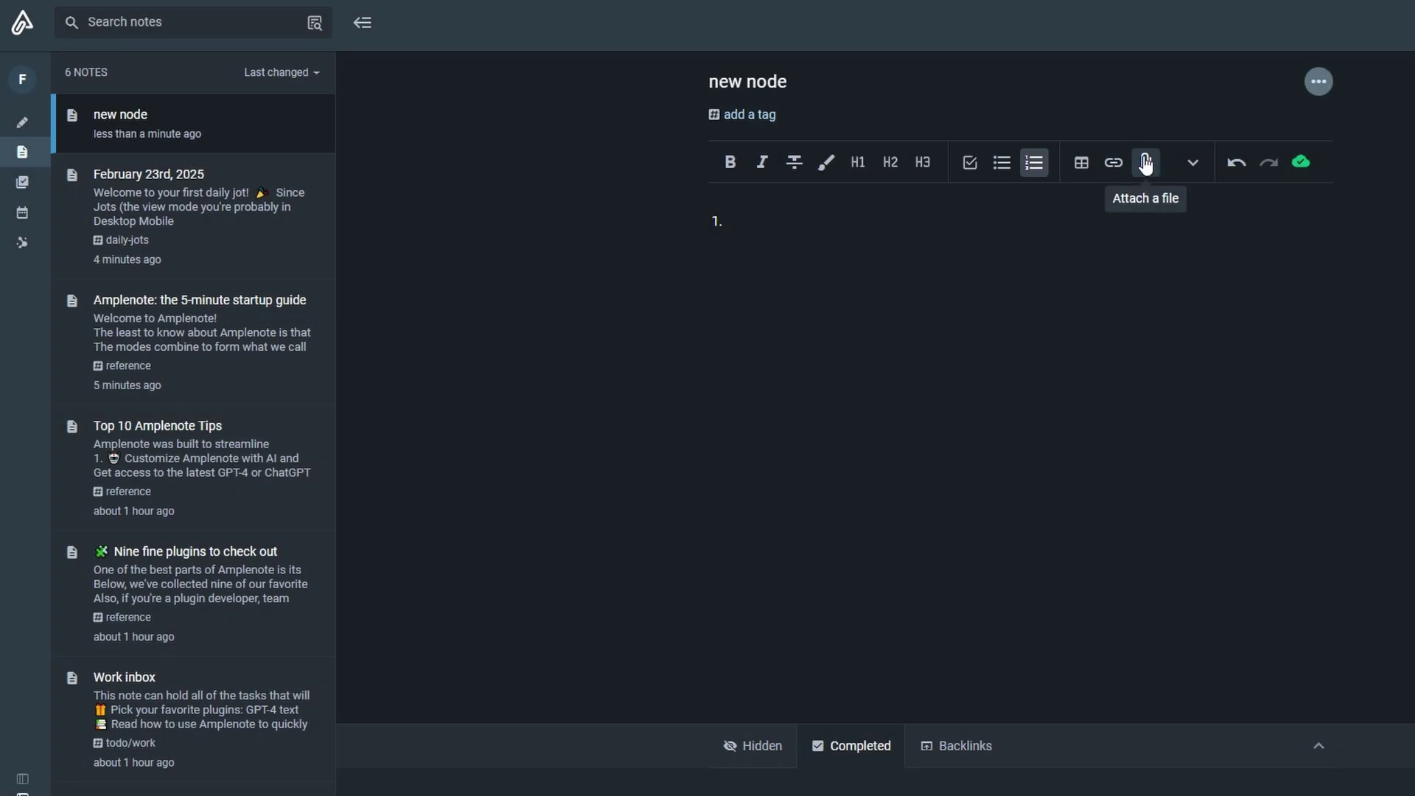